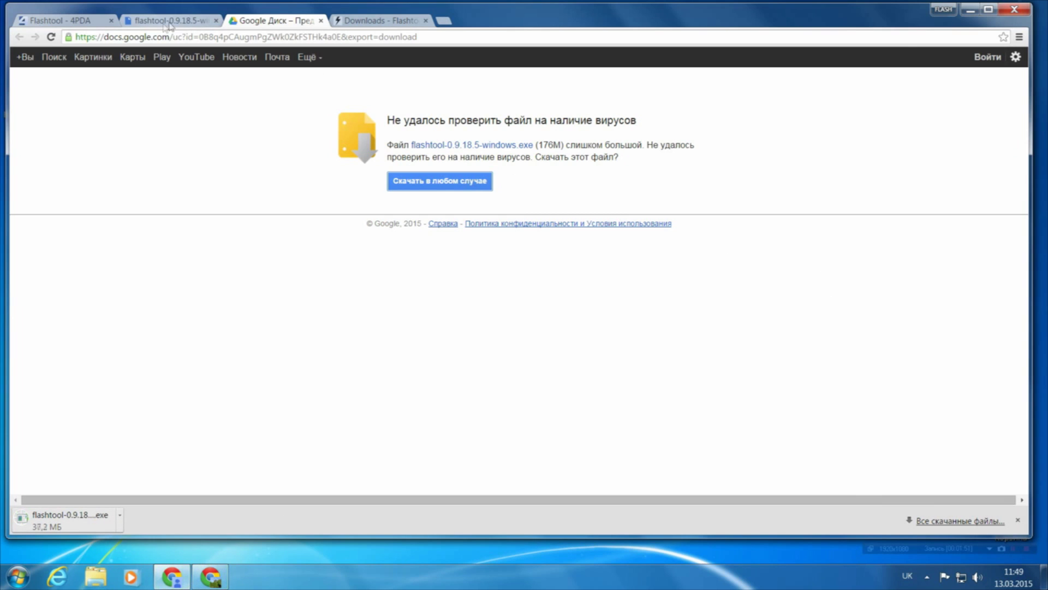
Return to the Flashtool topic on 4PDA and examine its header post and the version 0.9.18.5 download links
{"action": "left_click", "coordinate": [57, 23]}
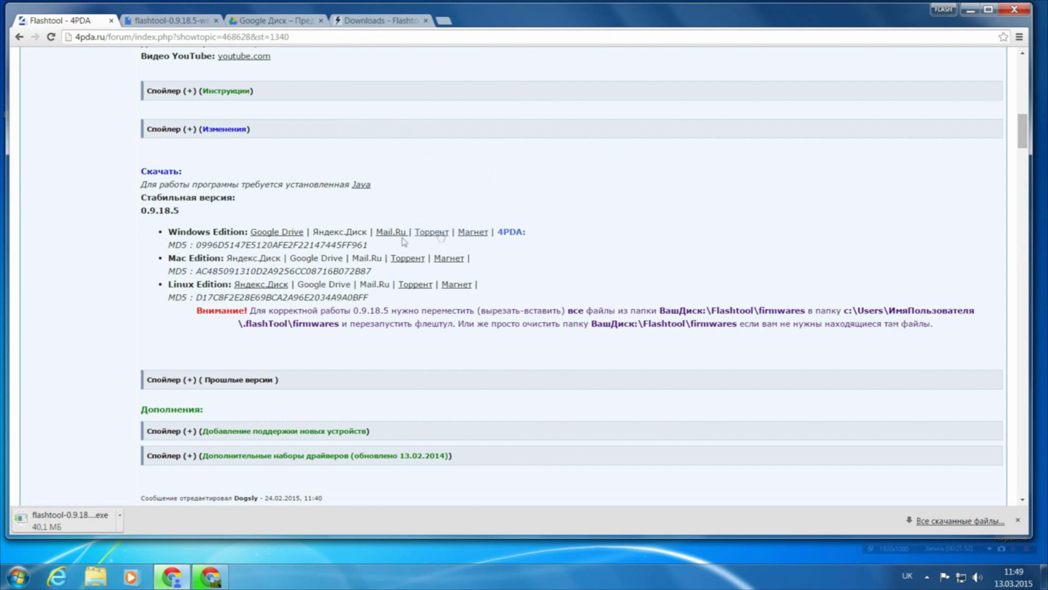
{"action": "scroll", "coordinate": [398, 243], "scroll_direction": "up", "scroll_amount": 10}
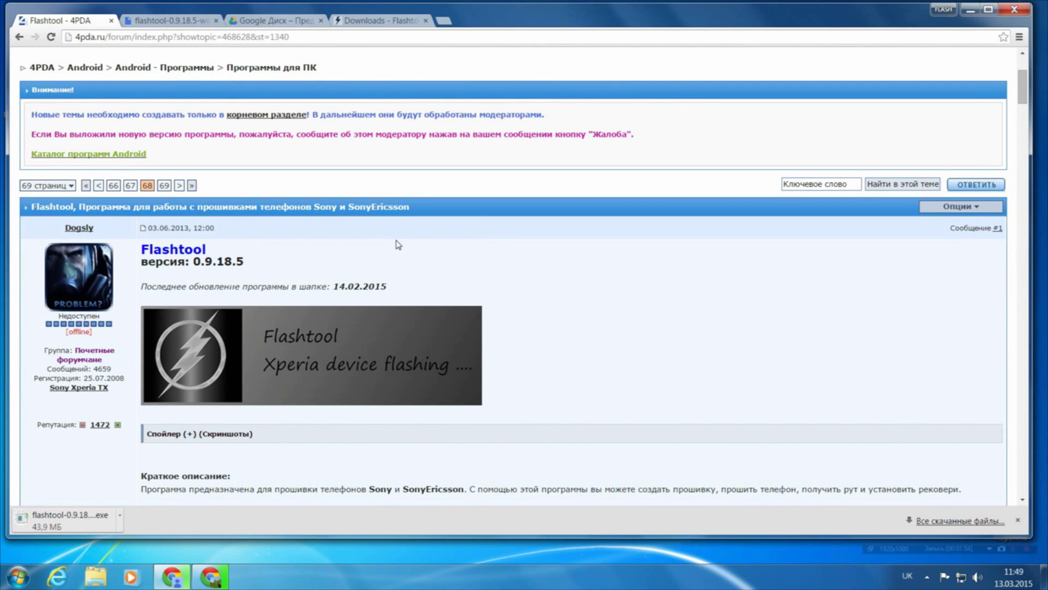
{"action": "scroll", "coordinate": [398, 243], "scroll_direction": "down", "scroll_amount": 10}
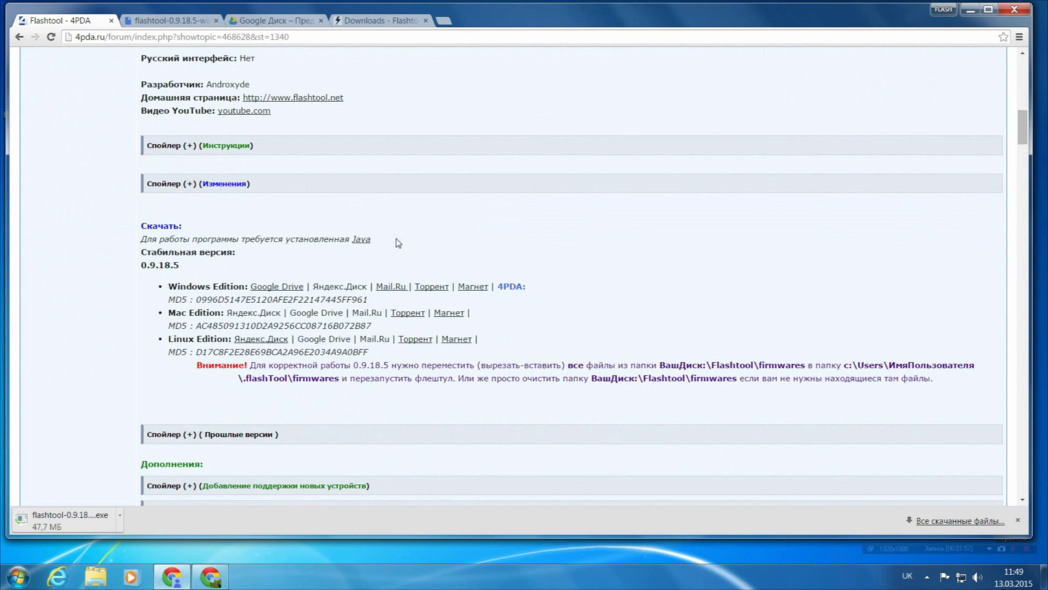
{"action": "scroll", "coordinate": [551, 231], "scroll_direction": "down", "scroll_amount": 3}
{"action": "scroll", "coordinate": [549, 230], "scroll_direction": "up", "scroll_amount": 13}
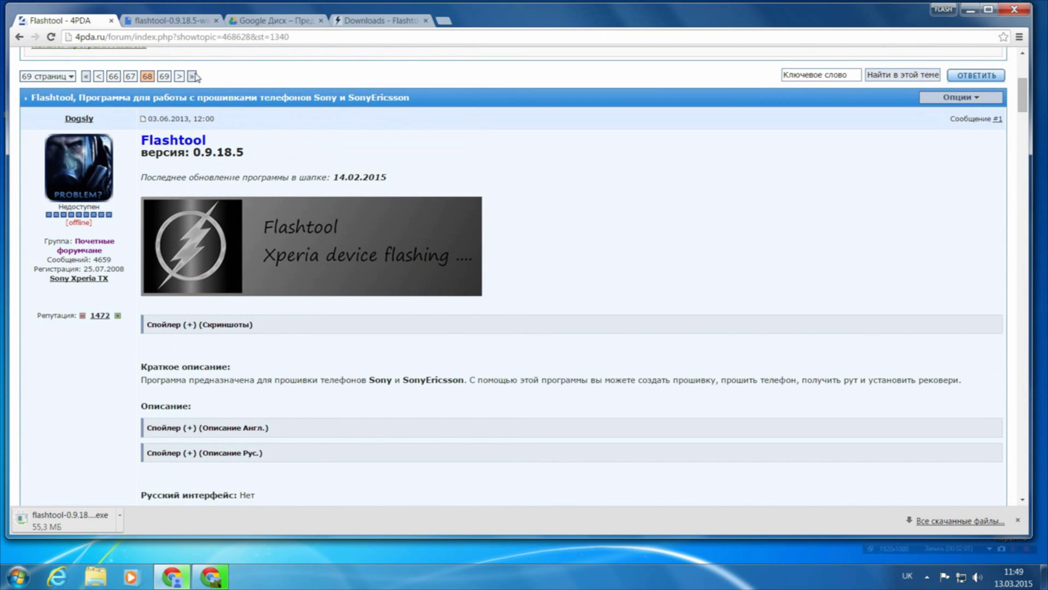
Open the last page of the Flashtool topic and examine the newest messages and the header post
{"action": "left_click", "coordinate": [192, 76]}
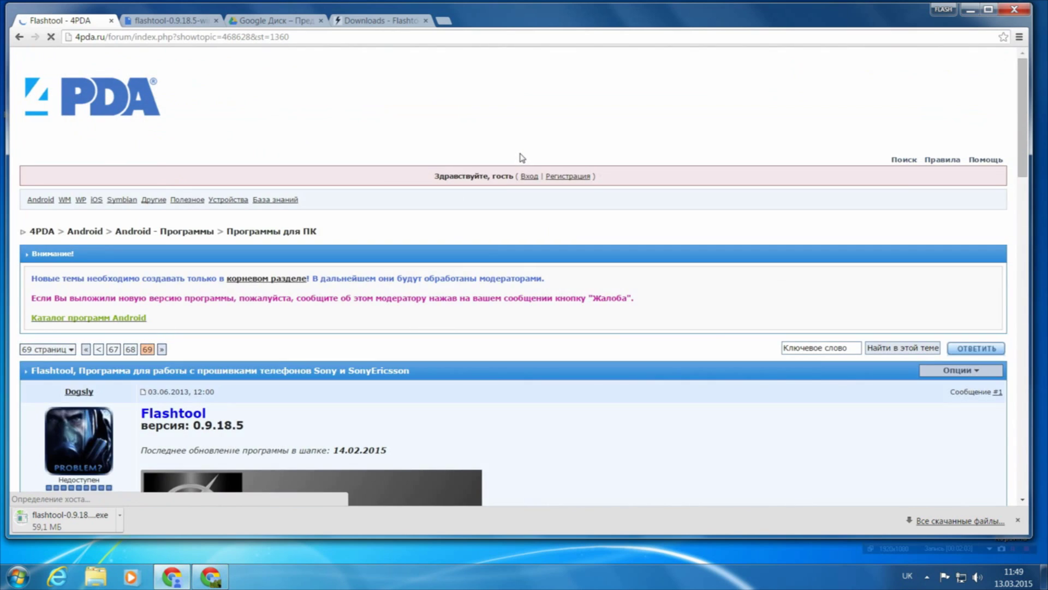
{"action": "scroll", "coordinate": [519, 157], "scroll_direction": "down", "scroll_amount": 4}
{"action": "scroll", "coordinate": [549, 177], "scroll_direction": "down", "scroll_amount": 15}
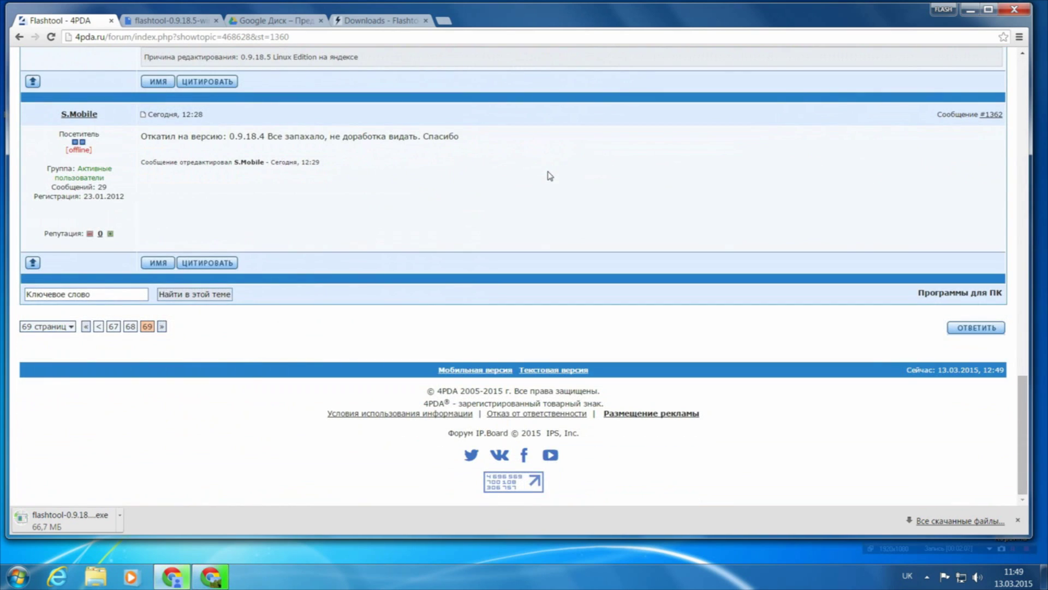
{"action": "scroll", "coordinate": [550, 176], "scroll_direction": "up", "scroll_amount": 2}
{"action": "scroll", "coordinate": [549, 176], "scroll_direction": "up", "scroll_amount": 15}
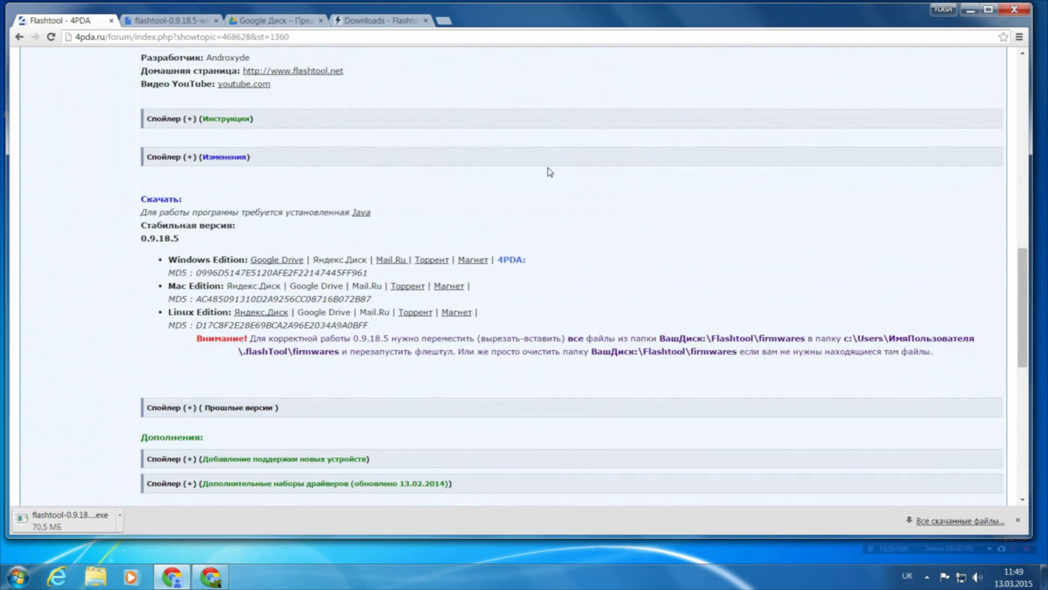
{"action": "scroll", "coordinate": [549, 171], "scroll_direction": "up", "scroll_amount": 1}
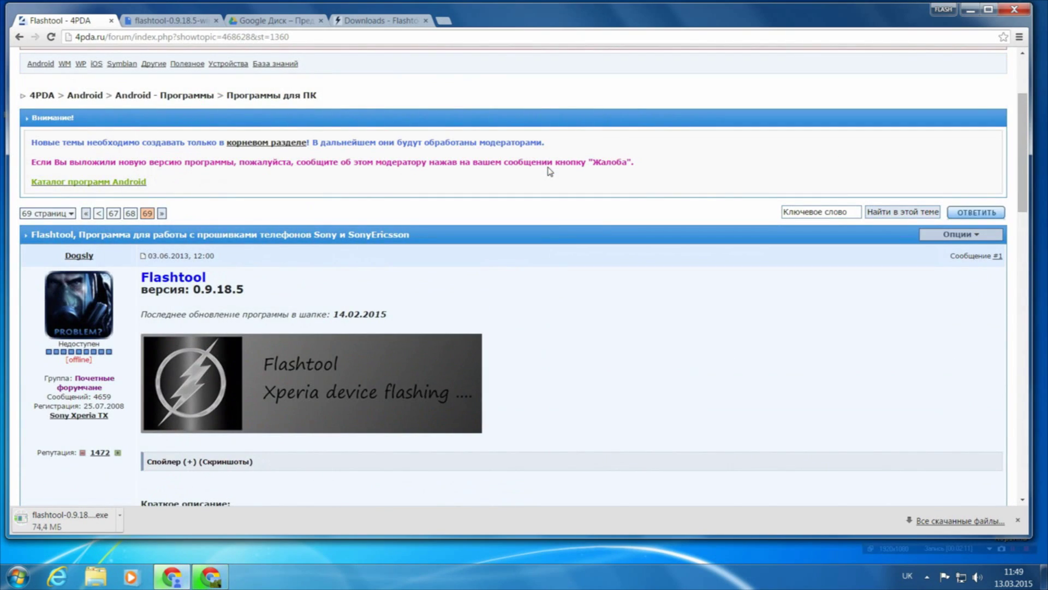
{"action": "scroll", "coordinate": [549, 169], "scroll_direction": "down", "scroll_amount": 3}
{"action": "scroll", "coordinate": [550, 169], "scroll_direction": "up", "scroll_amount": 5}
{"action": "scroll", "coordinate": [579, 185], "scroll_direction": "down", "scroll_amount": 1}
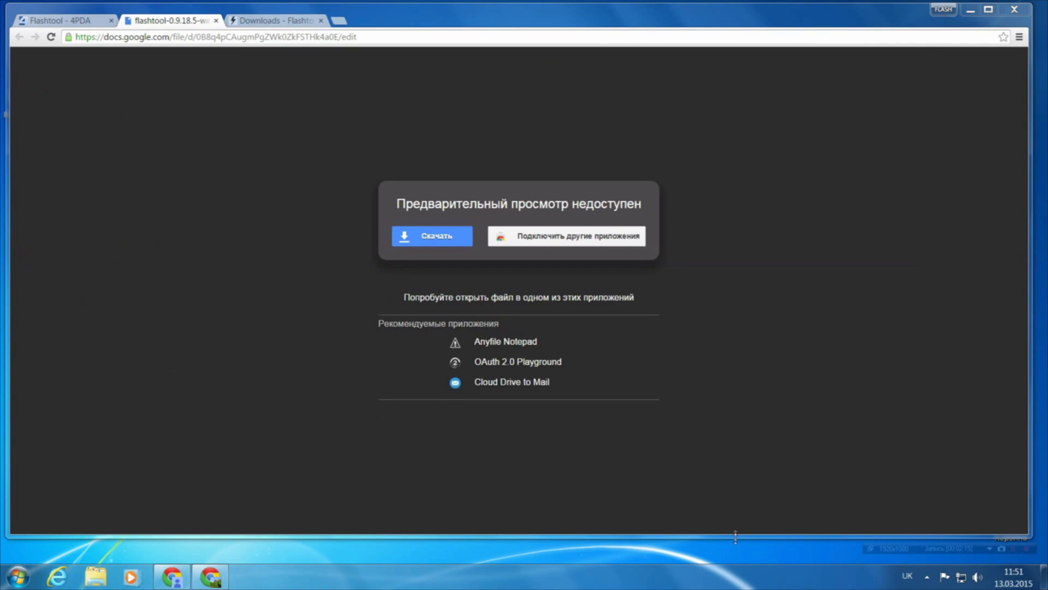
Minimize the browser and run flashtool-0.9.18.5-windows.exe from the desktop, allowing it to start despite the unknown publisher
{"action": "left_click", "coordinate": [974, 12]}
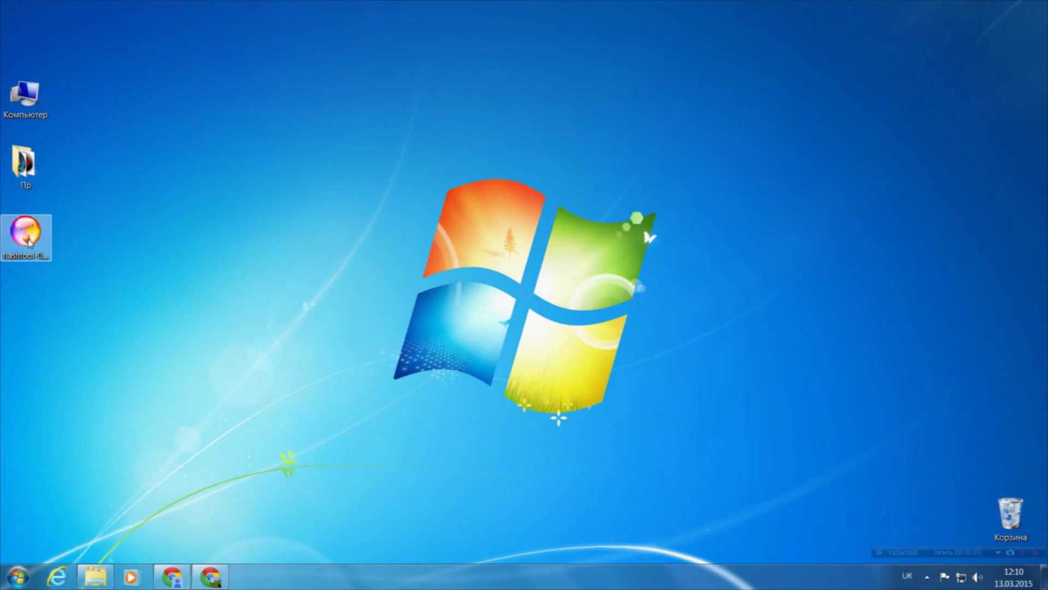
{"action": "double_click", "coordinate": [28, 240]}
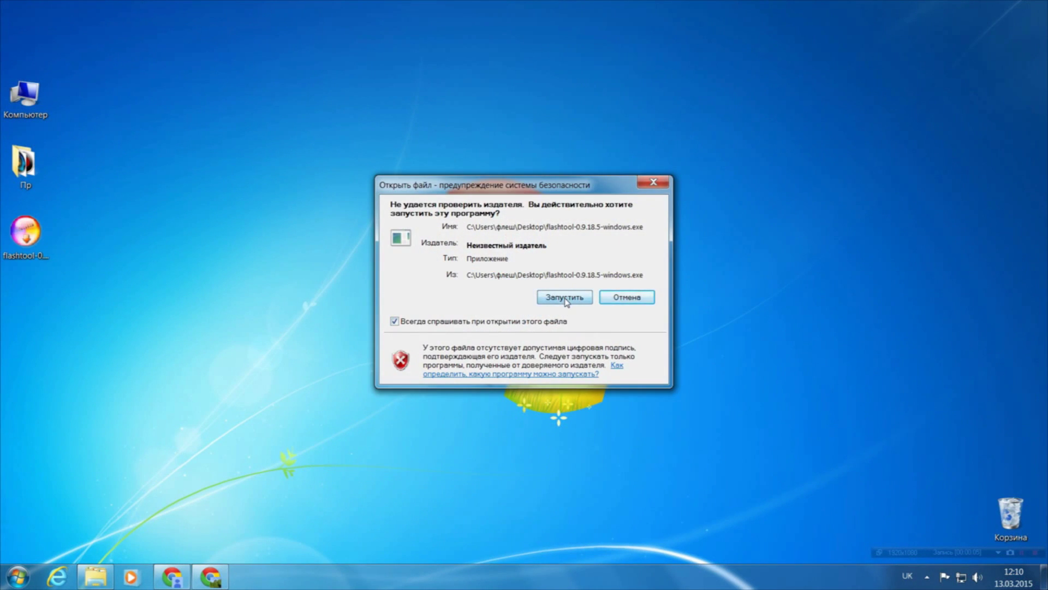
{"action": "left_click", "coordinate": [565, 299]}
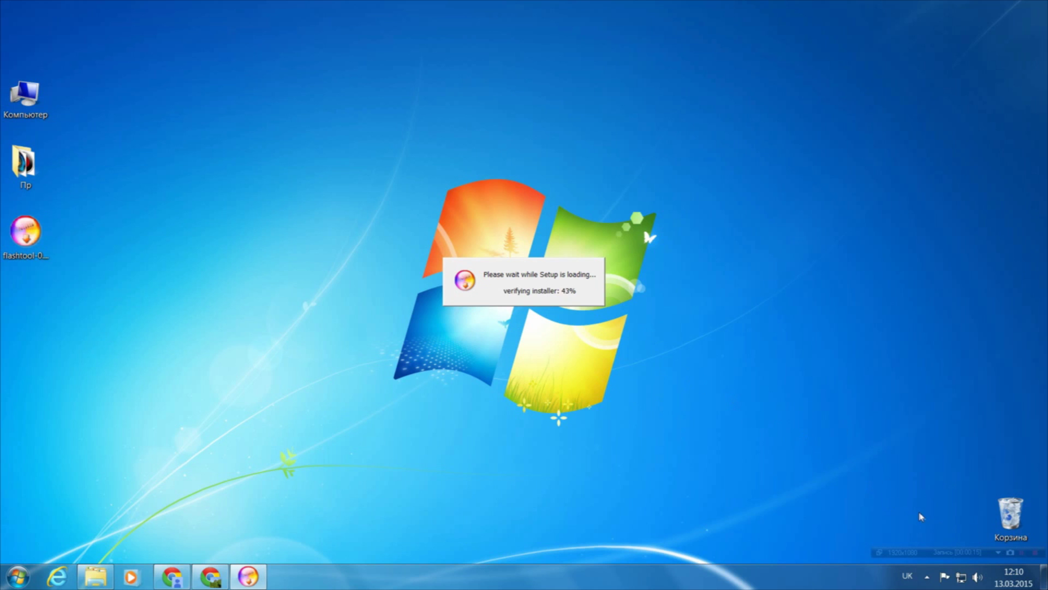
{"action": "left_click", "coordinate": [1018, 553]}
{"action": "left_click", "coordinate": [1019, 552]}
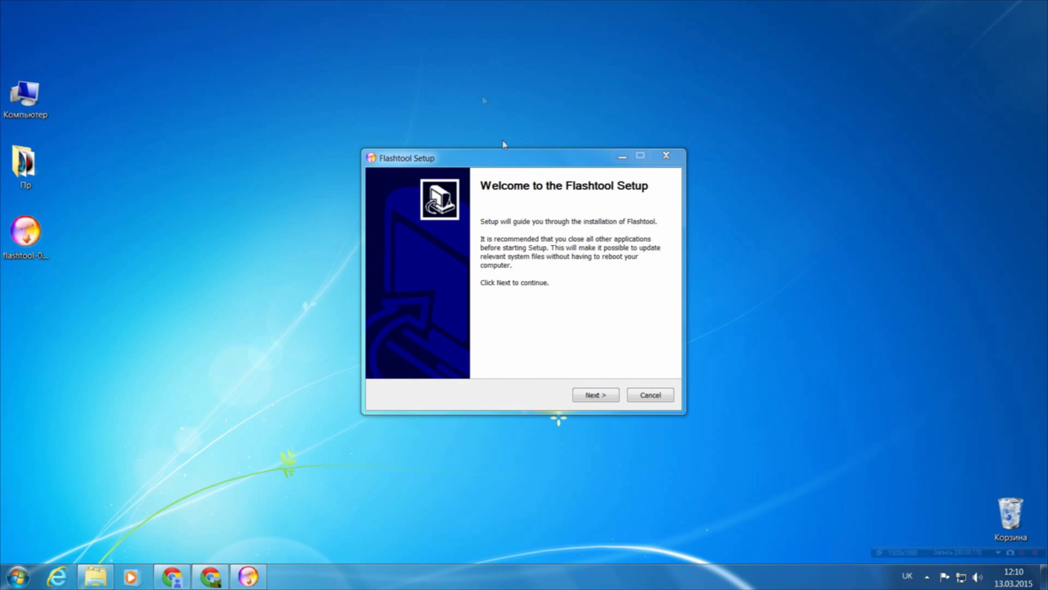
Install Flashtool into C:\Flashtool without creating shortcuts and finish the setup wizard
{"action": "left_click_drag", "start_coordinate": [519, 160], "coordinate": [485, 128]}
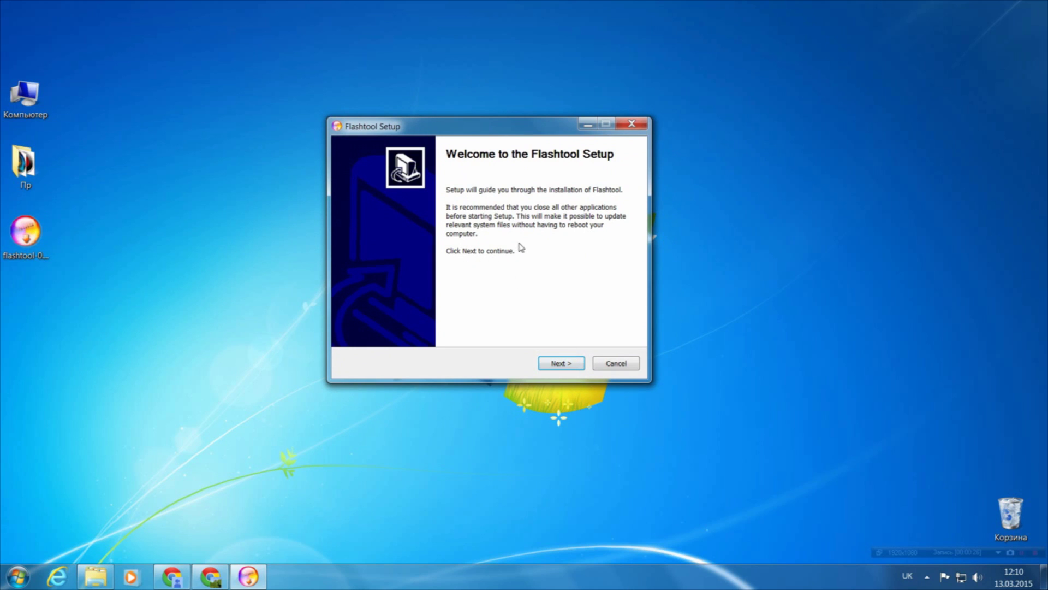
{"action": "left_click", "coordinate": [571, 364]}
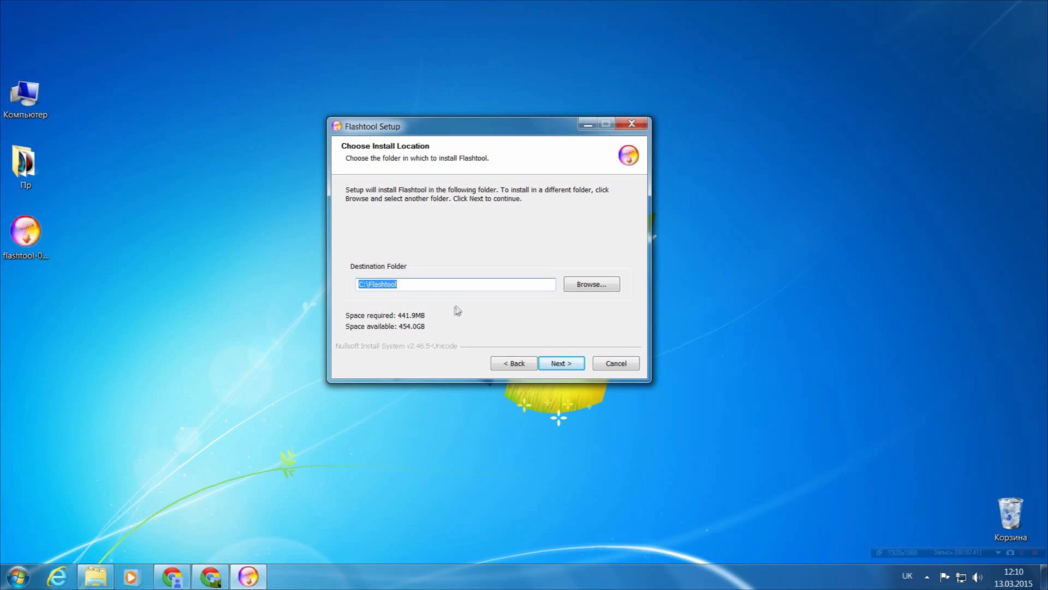
{"action": "left_click", "coordinate": [569, 364]}
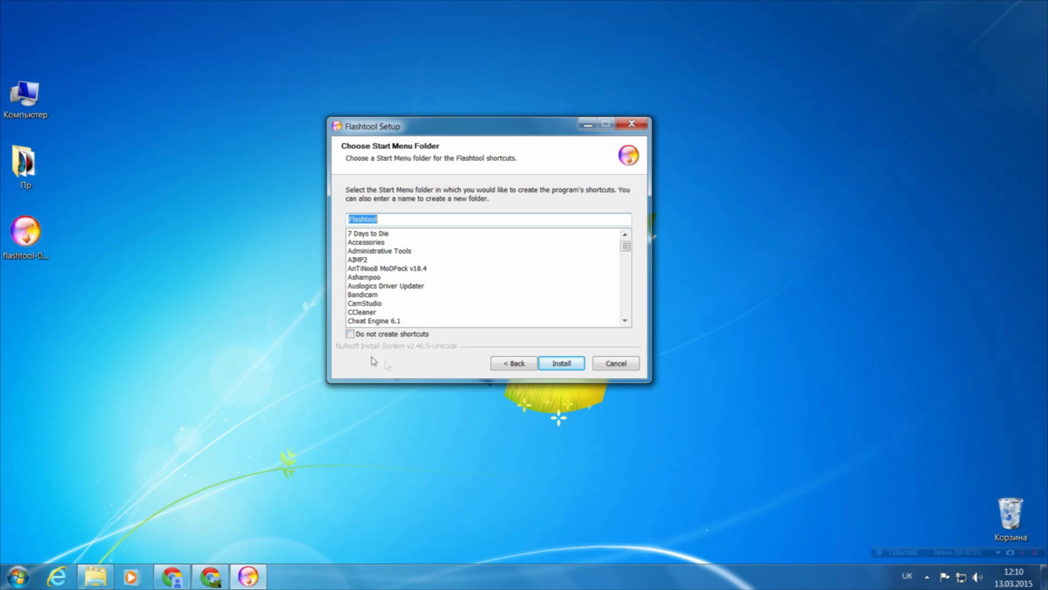
{"action": "left_click", "coordinate": [350, 334]}
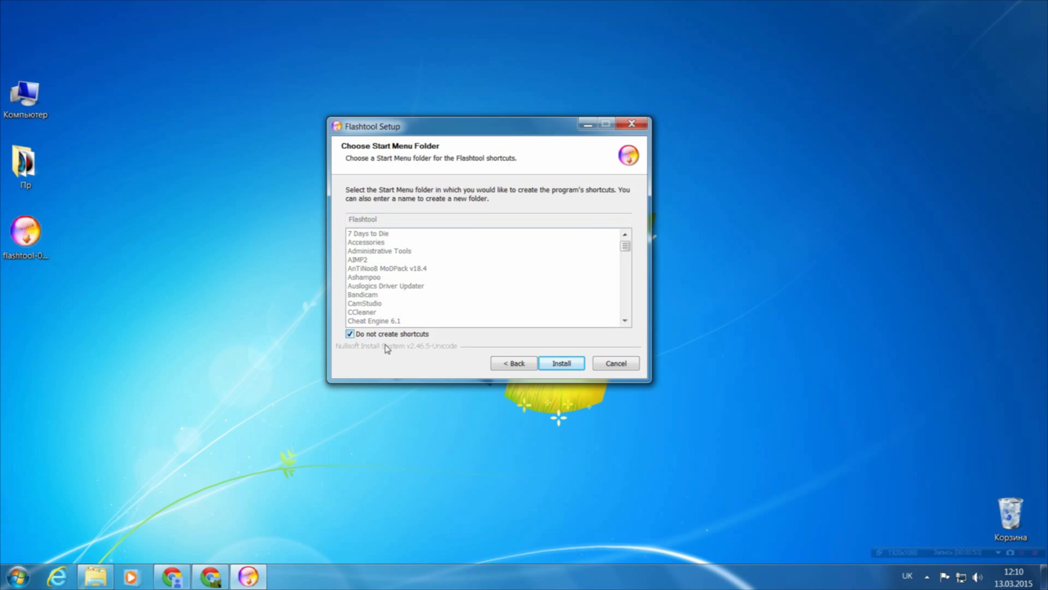
{"action": "left_click", "coordinate": [561, 363]}
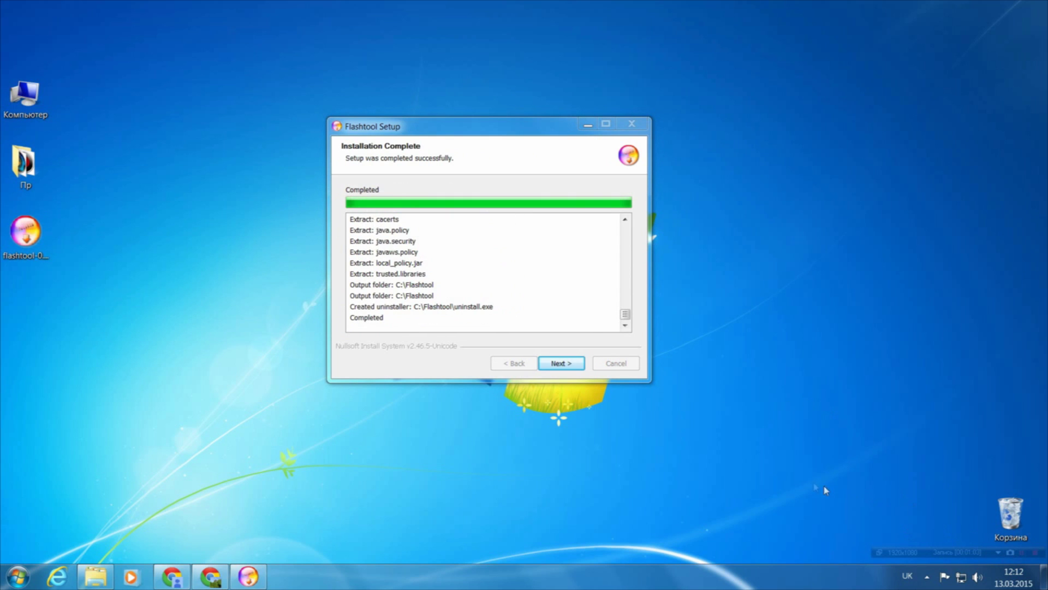
{"action": "left_click", "coordinate": [565, 366]}
{"action": "left_click", "coordinate": [563, 363]}
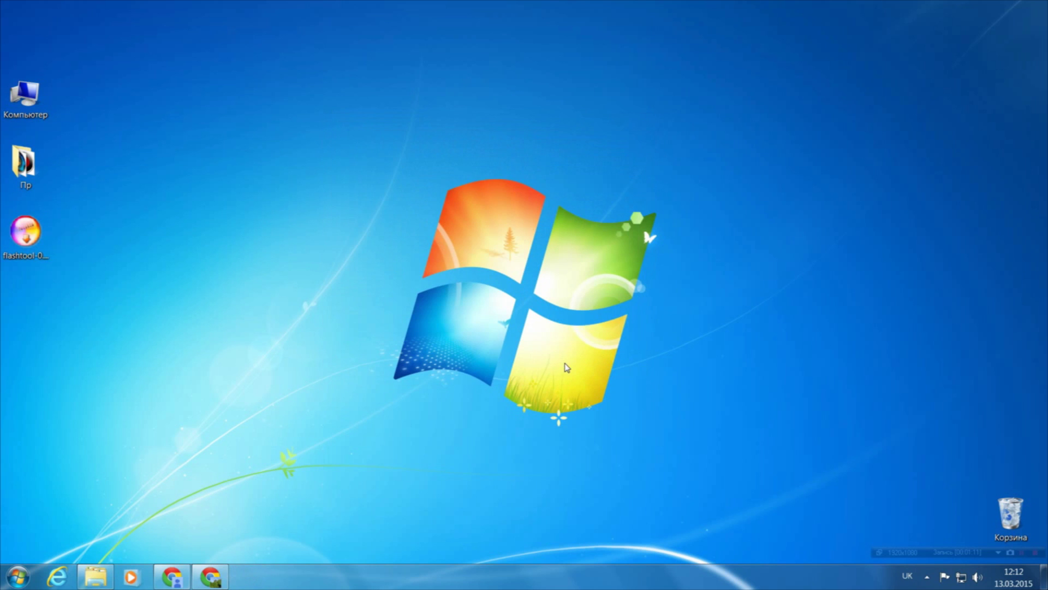
Open the Flashtool folder on local disk C: in Windows Explorer
{"action": "double_click", "coordinate": [37, 116]}
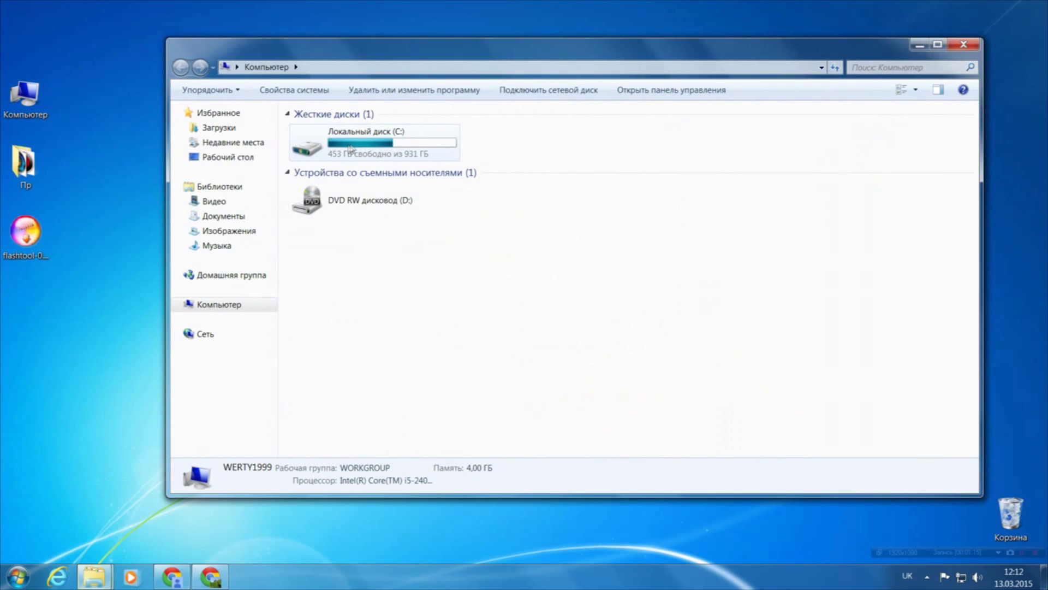
{"action": "double_click", "coordinate": [378, 151]}
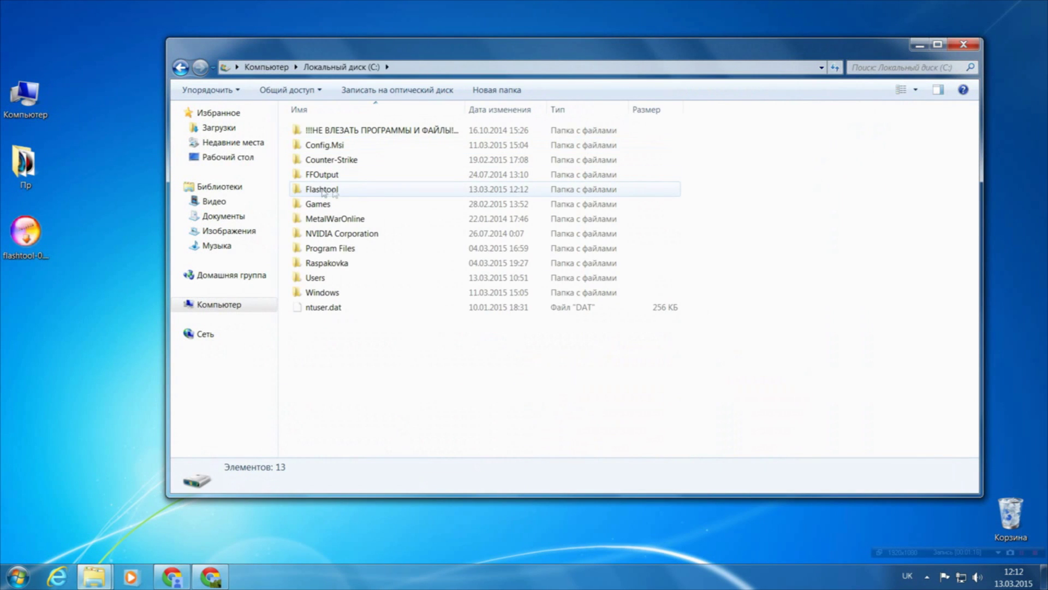
{"action": "left_click", "coordinate": [291, 192]}
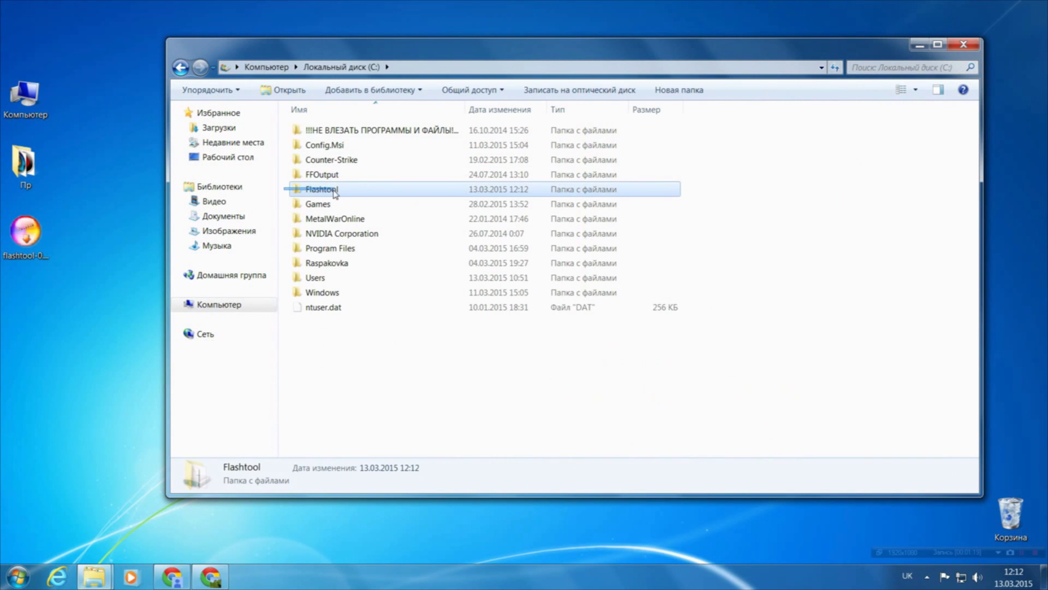
{"action": "double_click", "coordinate": [358, 194]}
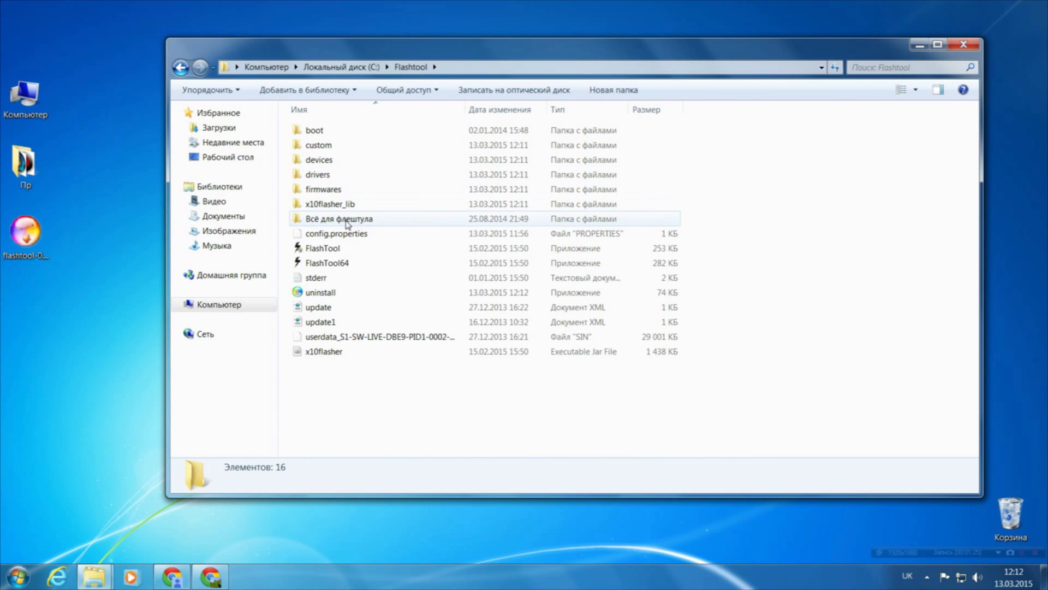
{"action": "mouse_move", "coordinate": [346, 224]}
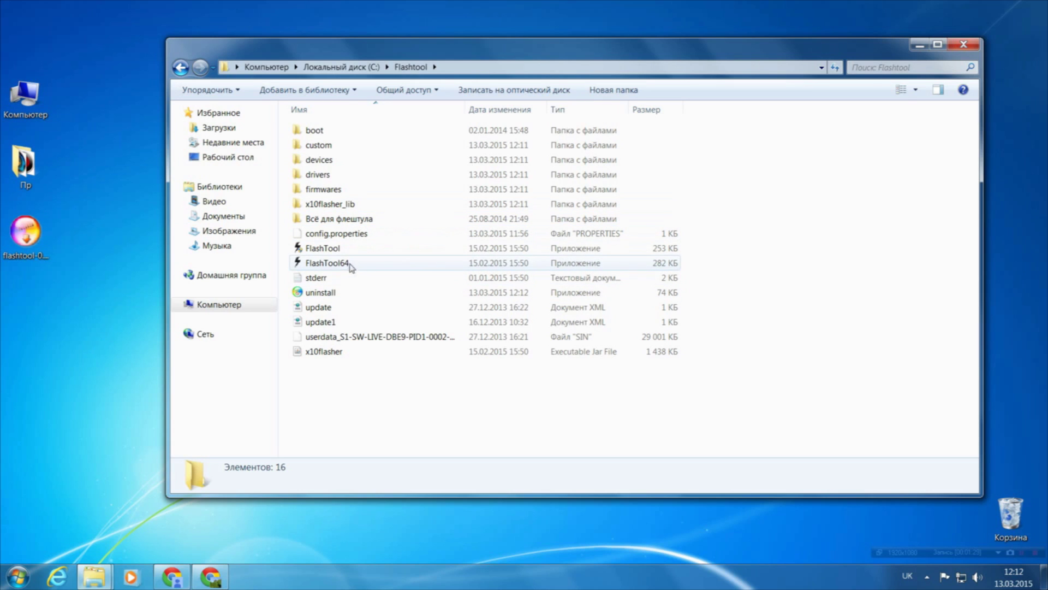
Launch the FlashTool application from the C:\Flashtool folder
{"action": "double_click", "coordinate": [327, 250]}
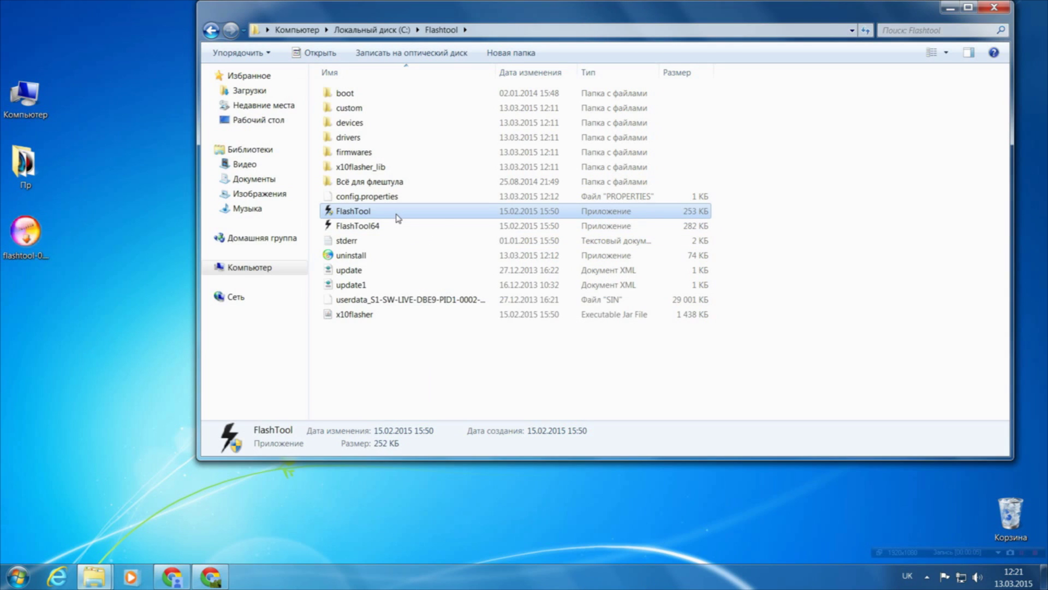
{"action": "right_click", "coordinate": [397, 217]}
{"action": "left_click", "coordinate": [440, 244]}
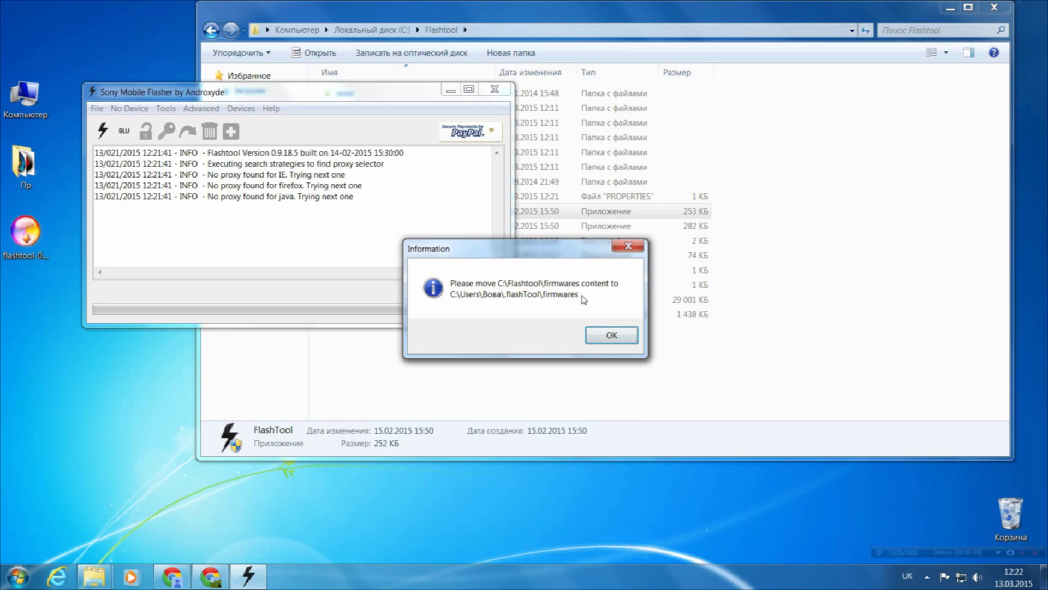
Move the Information message about the firmwares folder aside to examine the Flashtool startup log, and move it back
{"action": "left_click_drag", "start_coordinate": [539, 249], "coordinate": [581, 384]}
{"action": "left_click", "coordinate": [282, 140]}
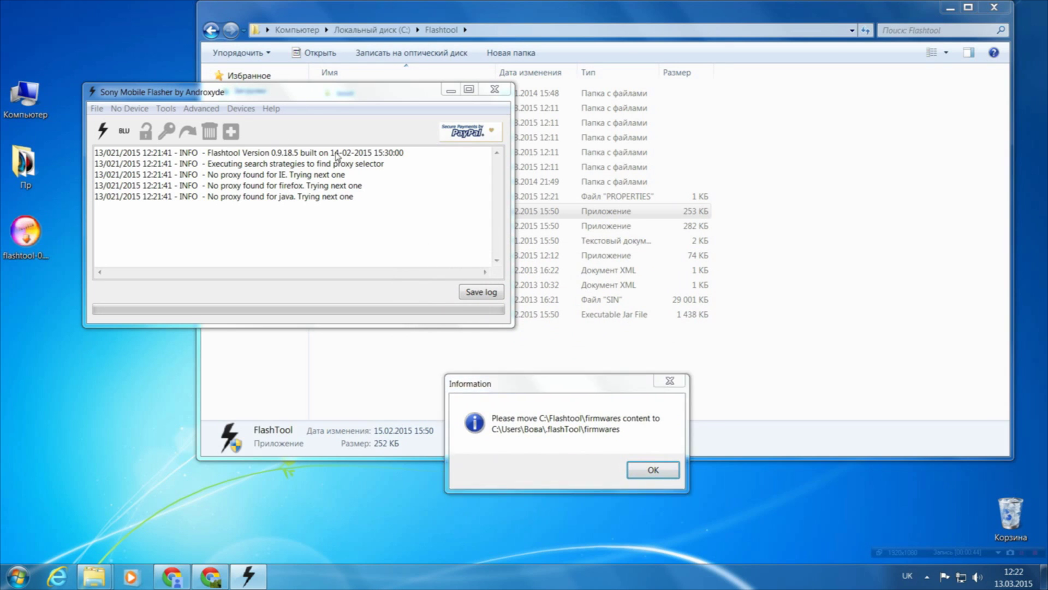
{"action": "left_click_drag", "start_coordinate": [561, 392], "coordinate": [549, 297]}
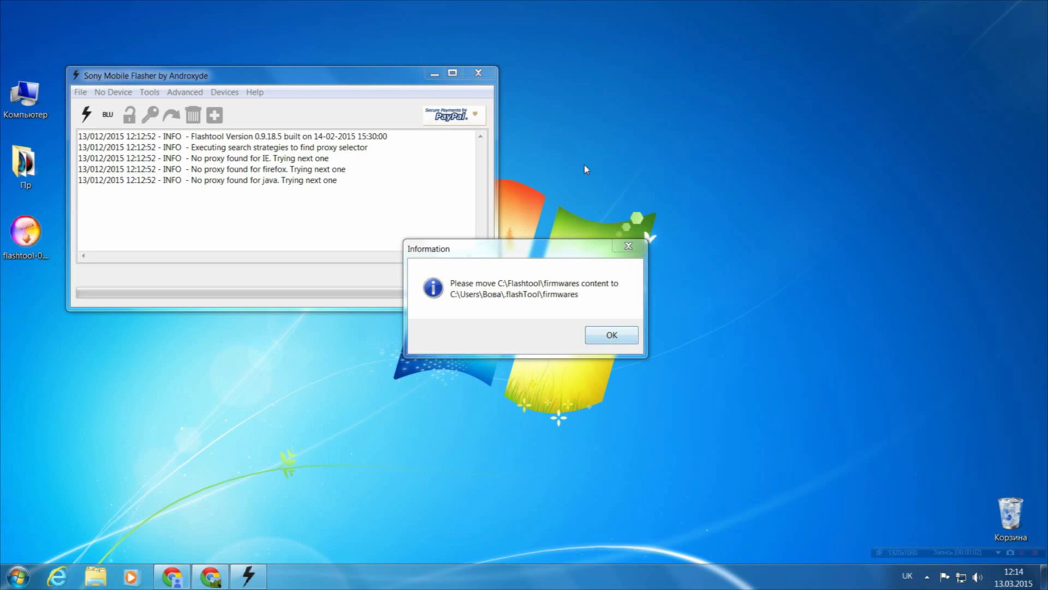
Force-end the Sony Mobile Flasher by Androxyde task with Task Manager and close Task Manager
{"action": "left_click", "coordinate": [631, 339]}
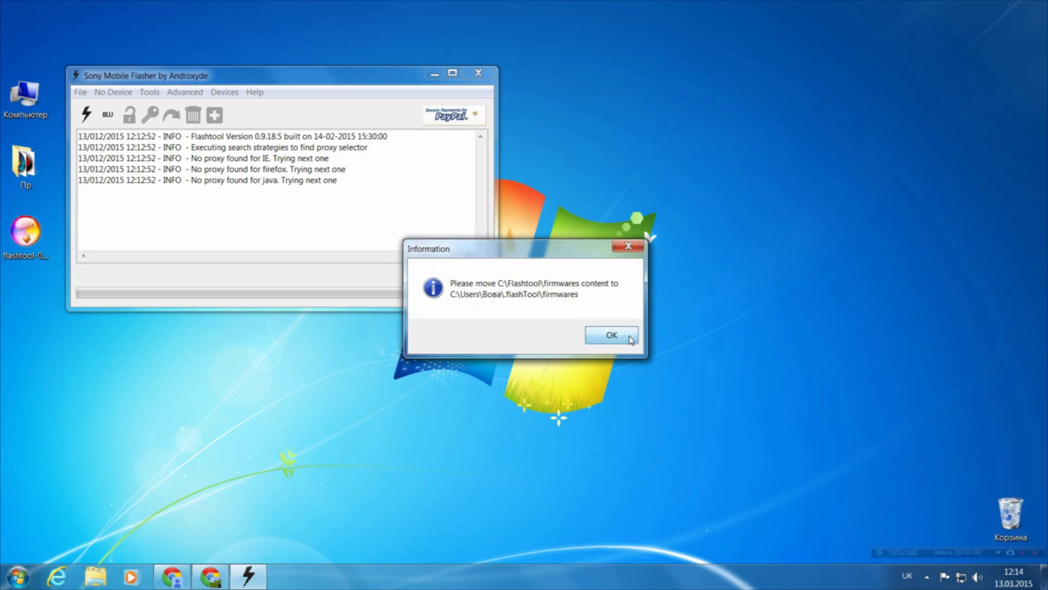
{"action": "left_click", "coordinate": [481, 75]}
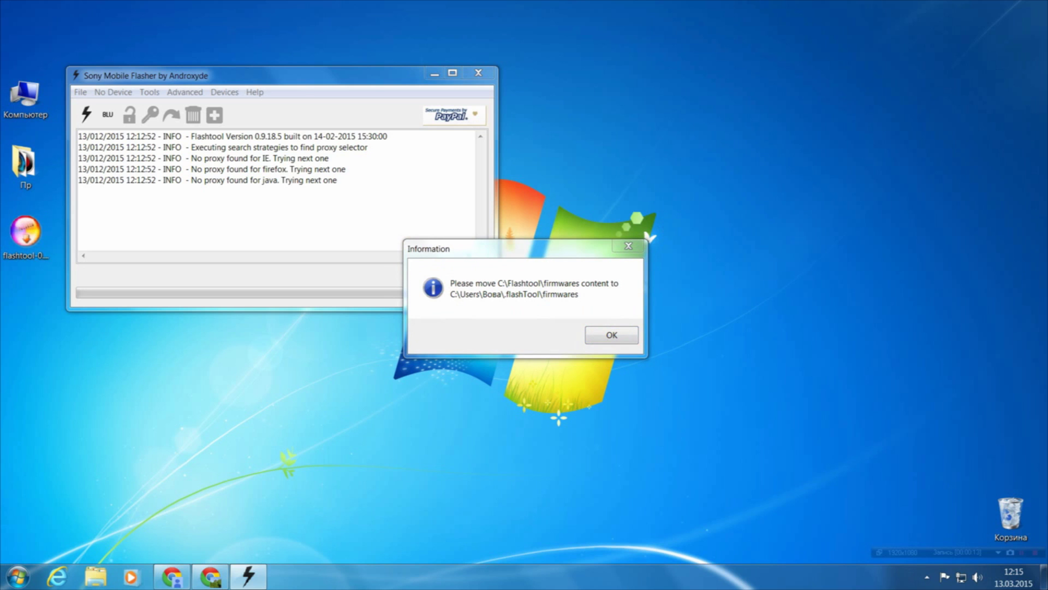
{"action": "key", "text": "ctrl+shift+Escape"}
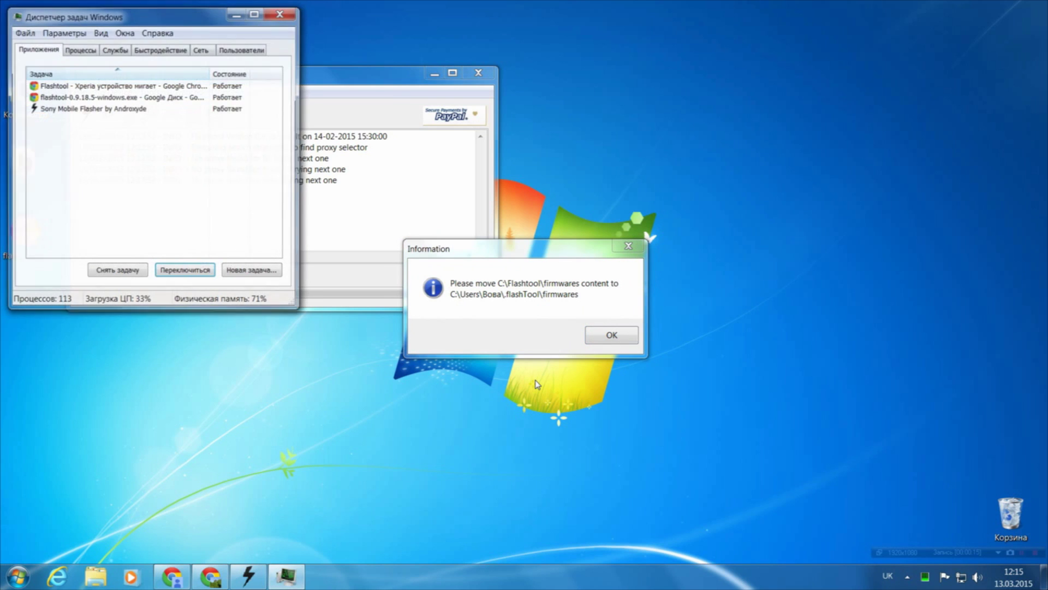
{"action": "left_click", "coordinate": [112, 110]}
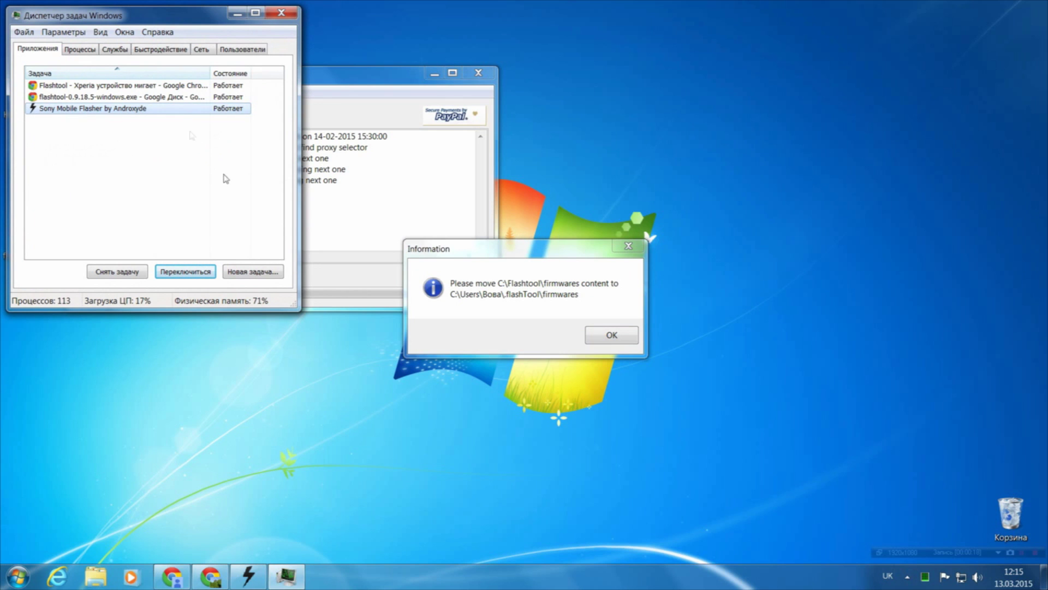
{"action": "left_click", "coordinate": [116, 276]}
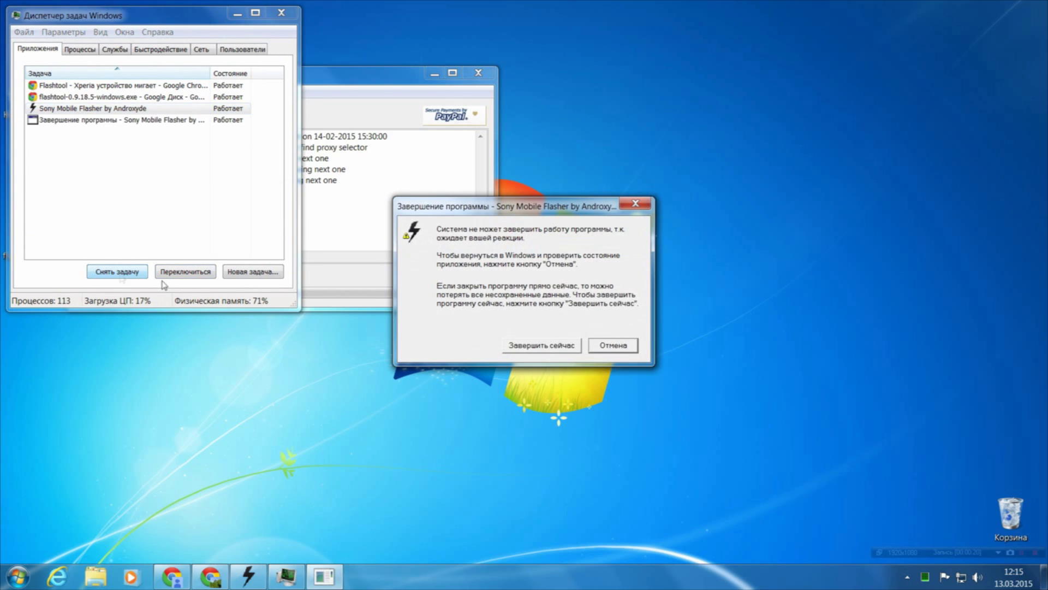
{"action": "left_click", "coordinate": [565, 348]}
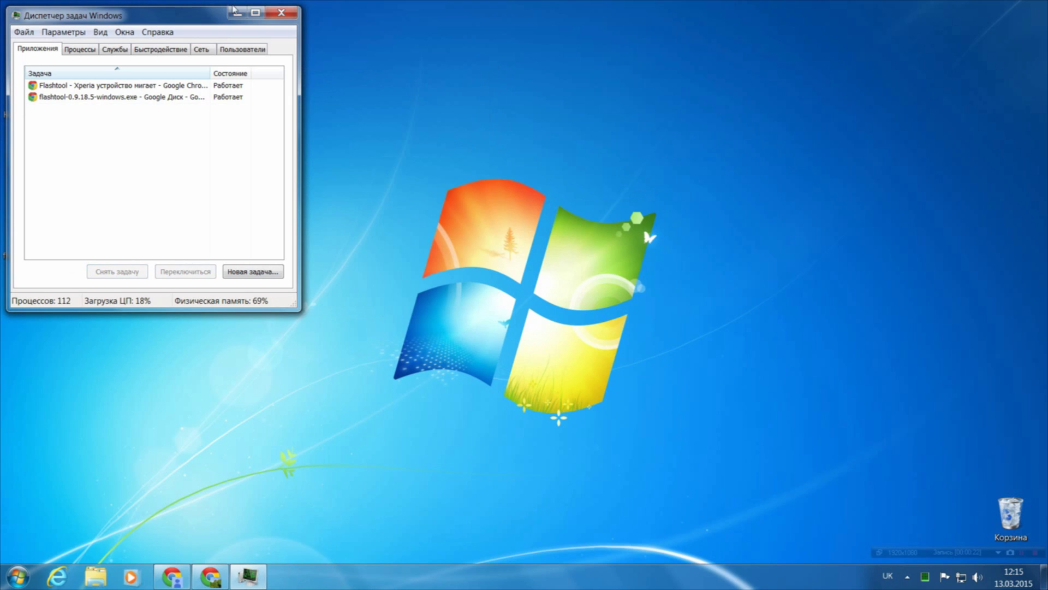
{"action": "left_click", "coordinate": [281, 14]}
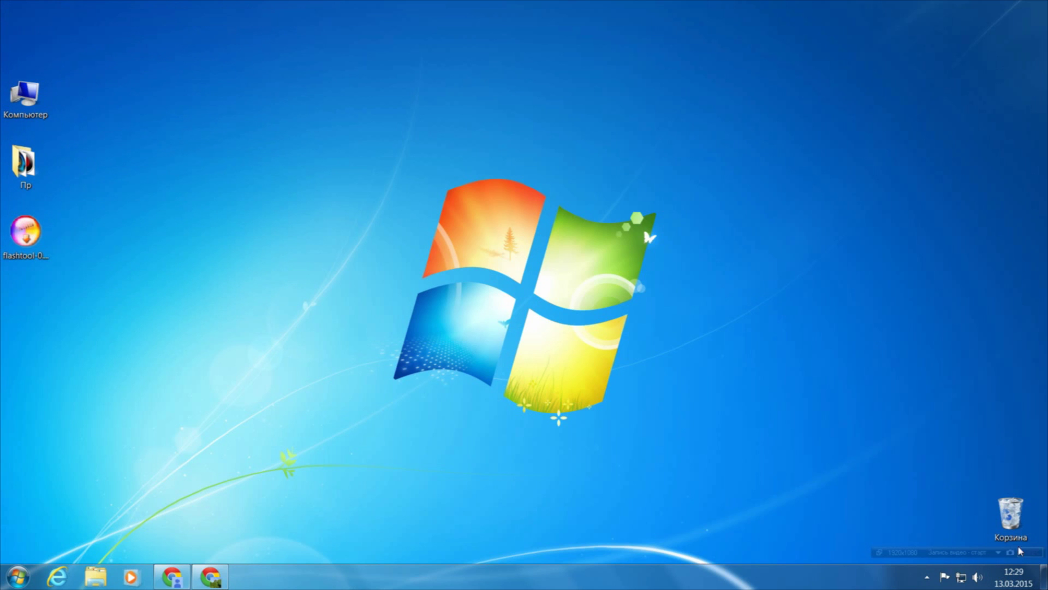
Open the flashTool\firmwares folder inside the personal profile folder under C:\Users and shift its window aside
{"action": "double_click", "coordinate": [31, 102]}
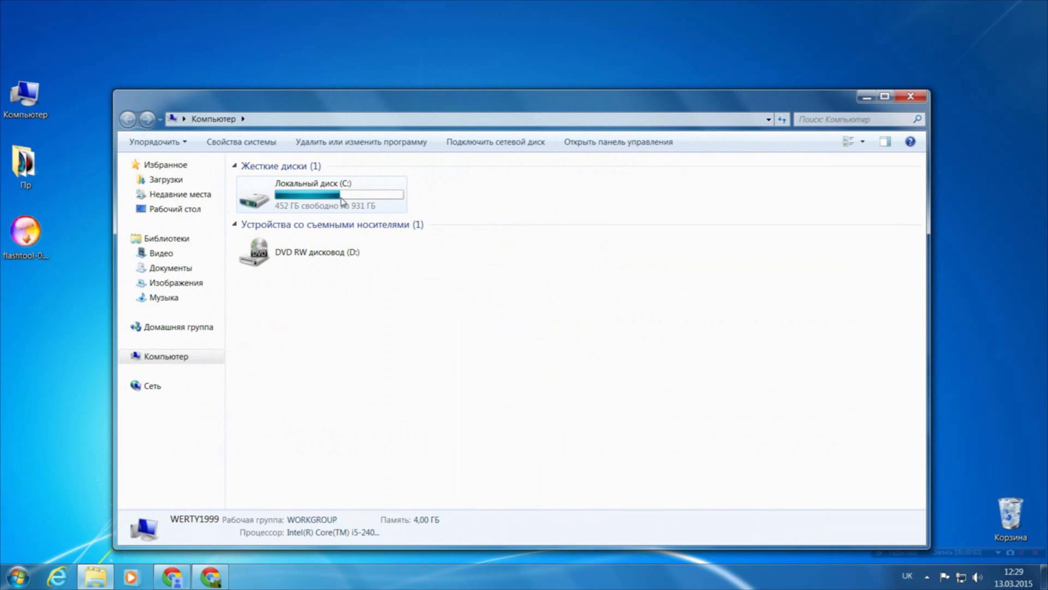
{"action": "double_click", "coordinate": [342, 202]}
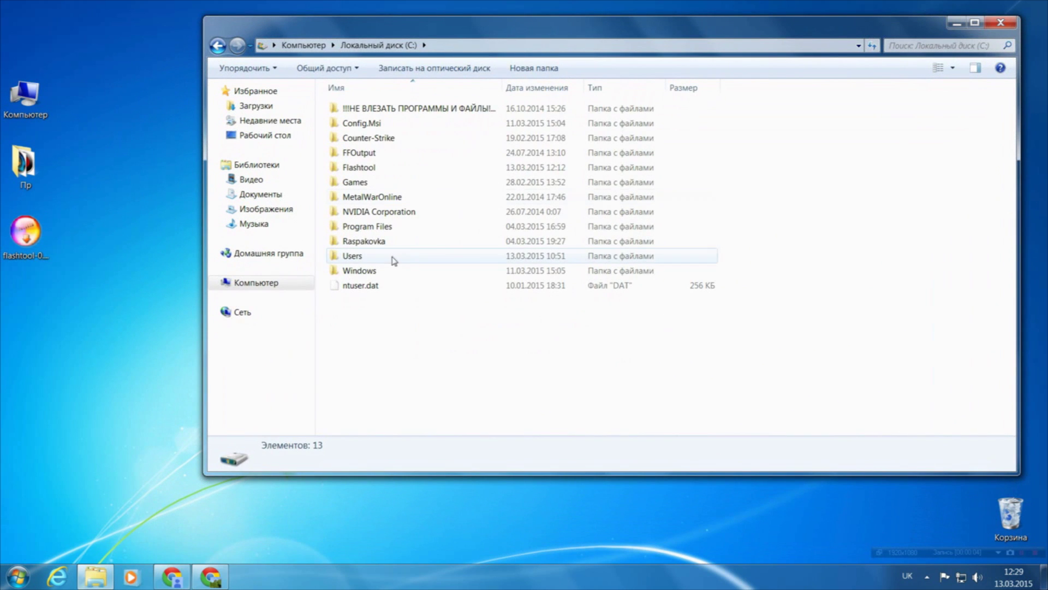
{"action": "double_click", "coordinate": [394, 261]}
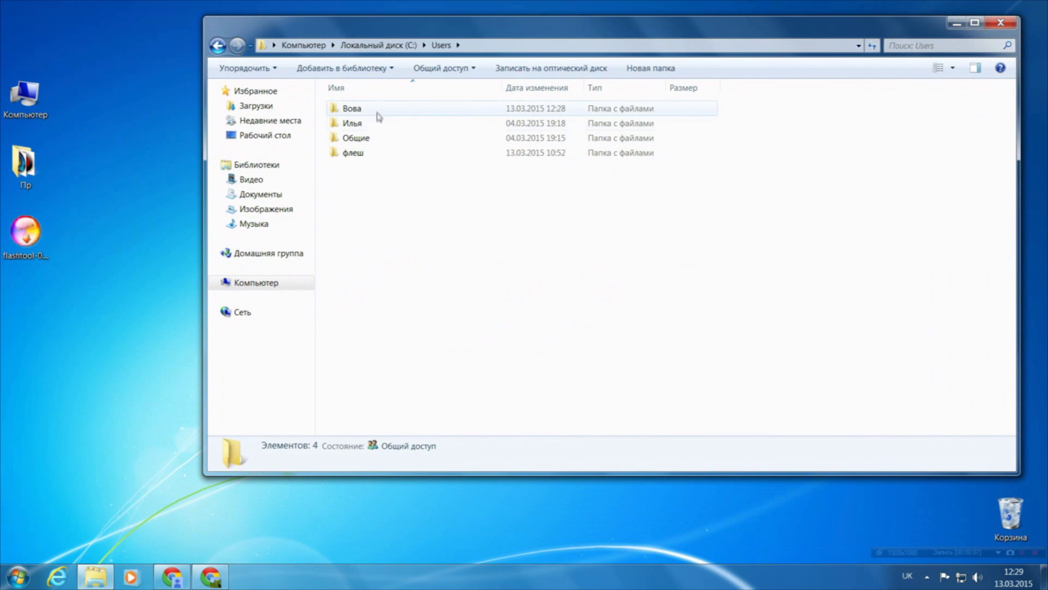
{"action": "left_click", "coordinate": [378, 112]}
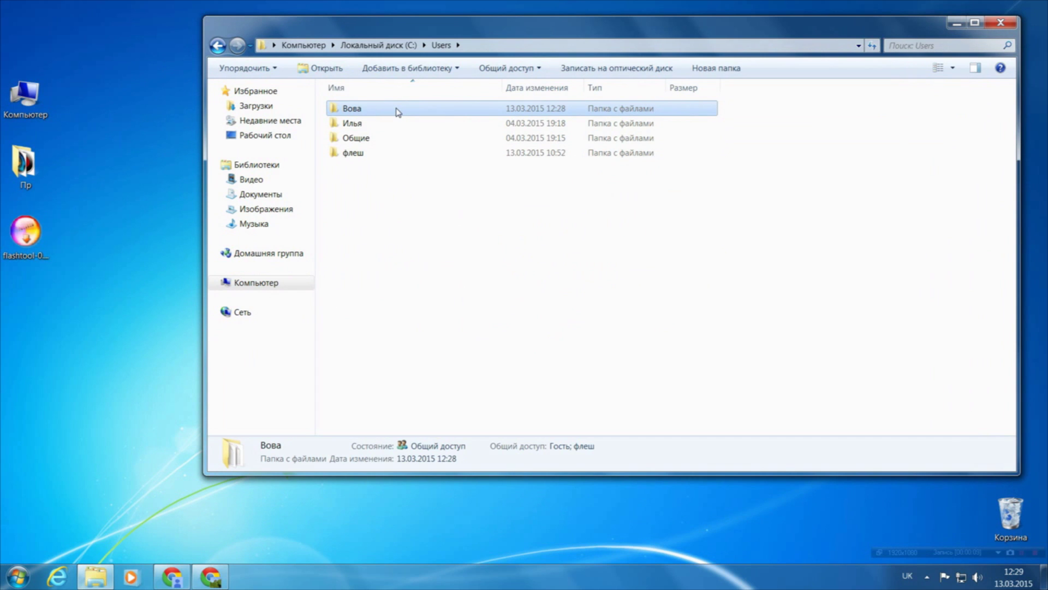
{"action": "double_click", "coordinate": [398, 111]}
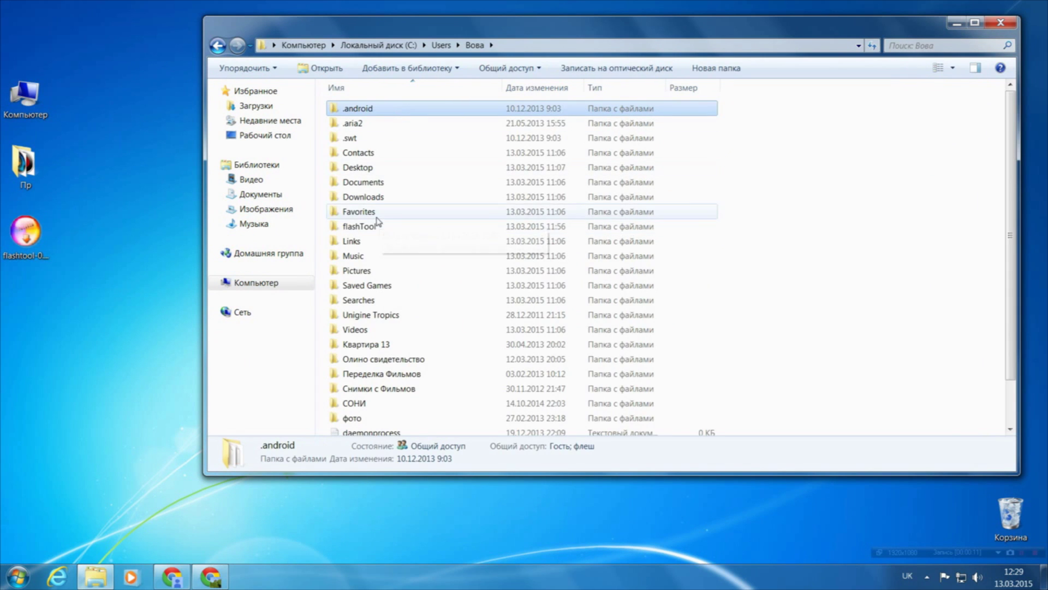
{"action": "left_click", "coordinate": [379, 225]}
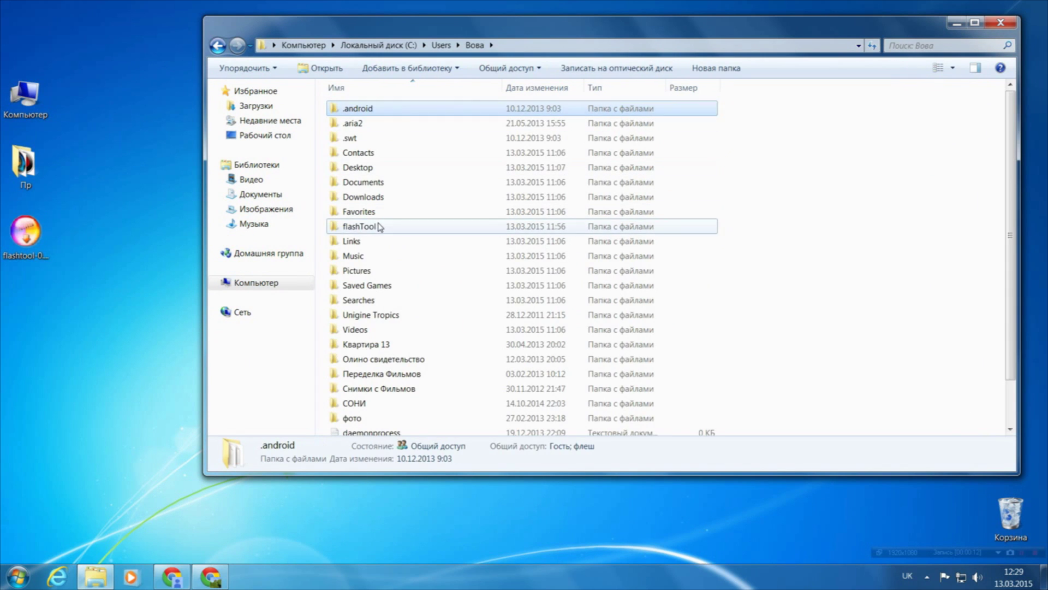
{"action": "double_click", "coordinate": [412, 233]}
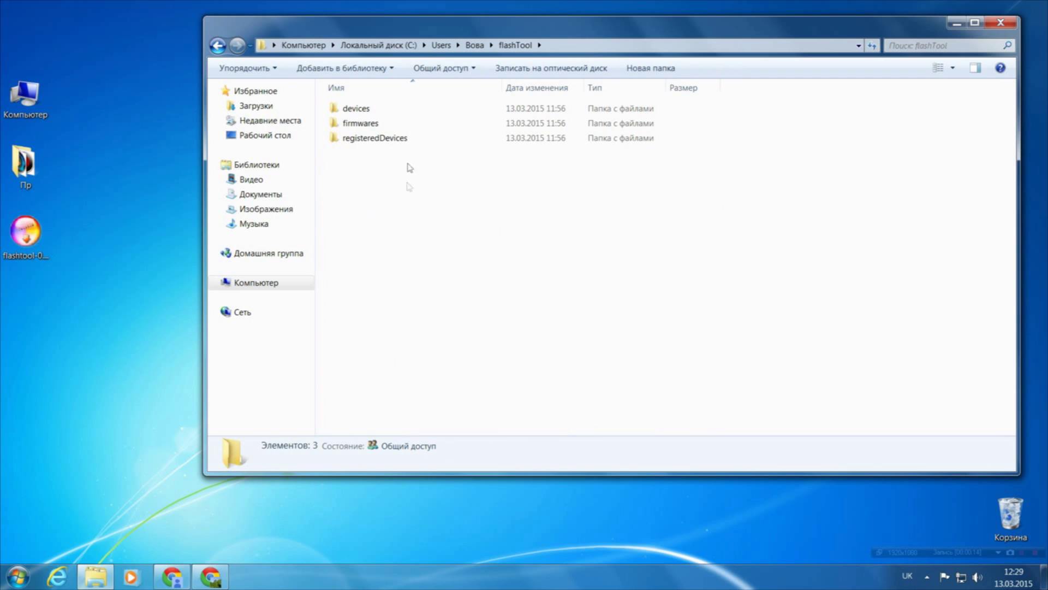
{"action": "double_click", "coordinate": [382, 126]}
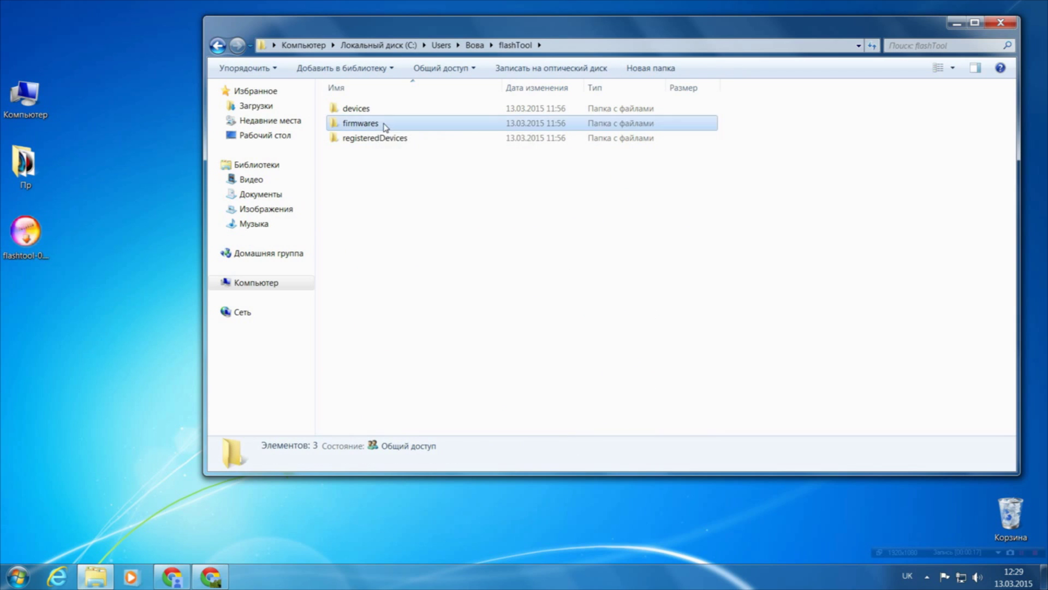
{"action": "left_click_drag", "start_coordinate": [818, 29], "coordinate": [860, 19]}
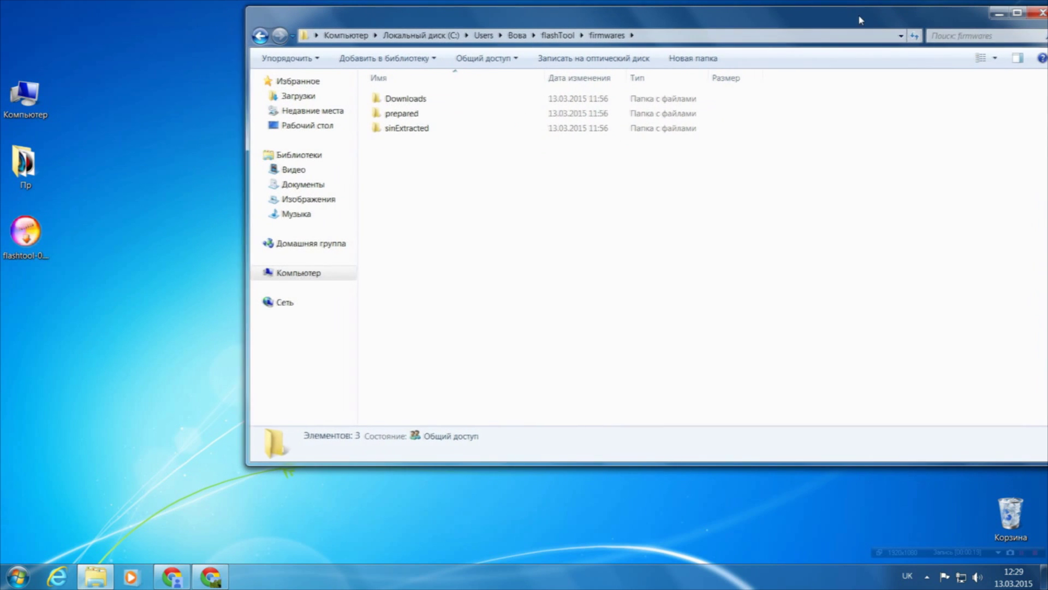
Open the C:\Flashtool\firmwares folder in a second Explorer window
{"action": "double_click", "coordinate": [33, 101]}
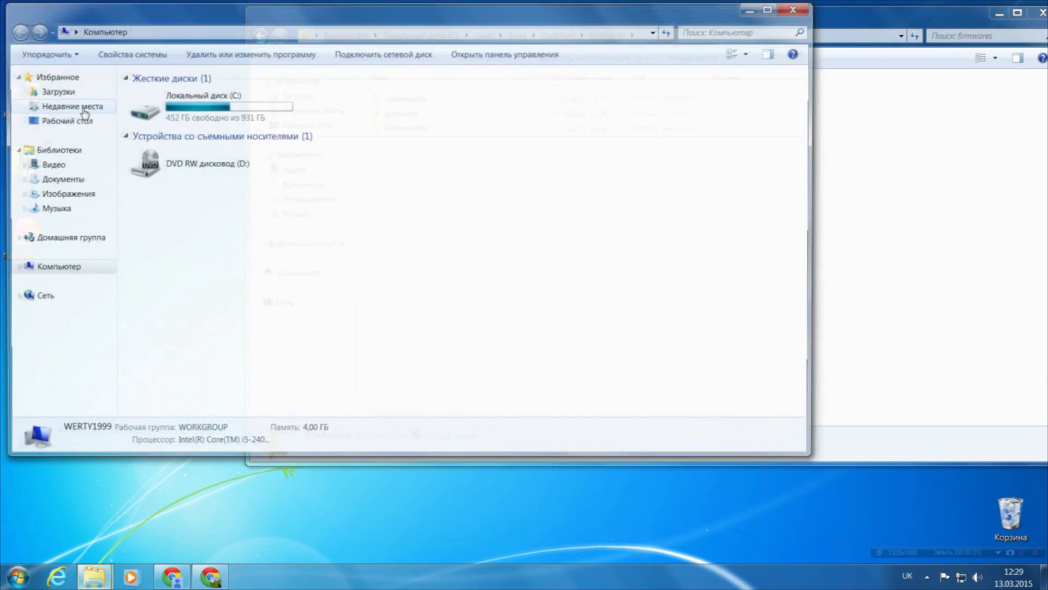
{"action": "double_click", "coordinate": [251, 117]}
{"action": "left_click", "coordinate": [250, 112]}
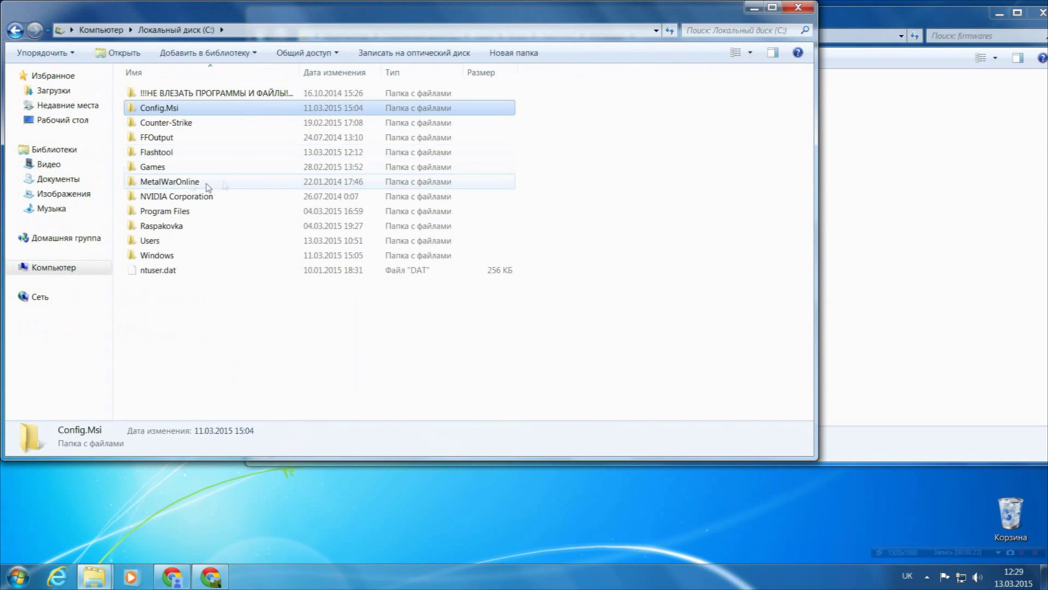
{"action": "double_click", "coordinate": [171, 156]}
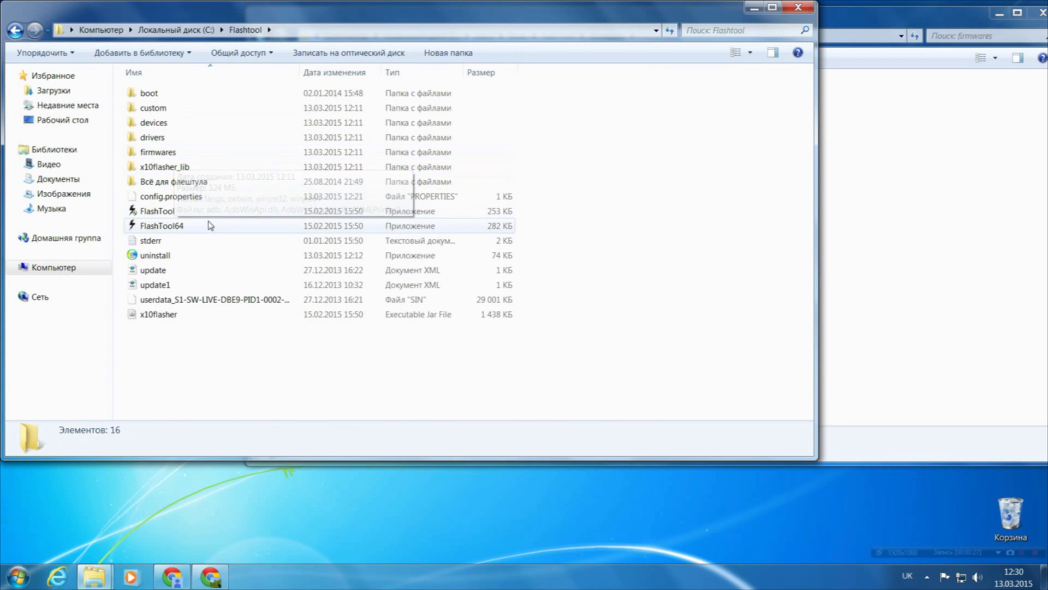
{"action": "double_click", "coordinate": [167, 153]}
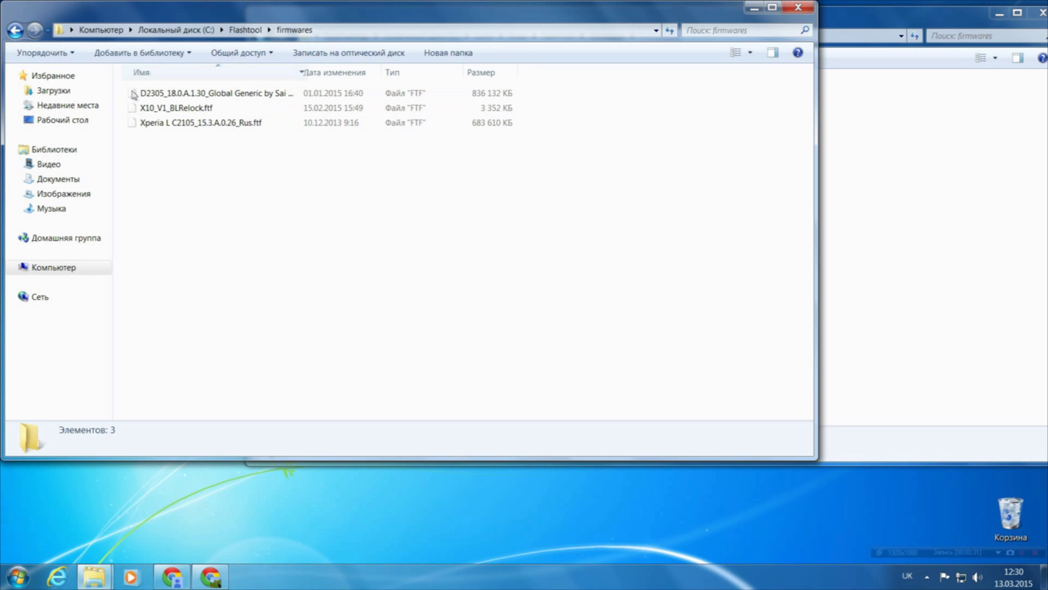
Move all three FTF firmware files from C:\Flashtool\firmwares into the firmwares folder of the personal profile's flashTool directory
{"action": "left_click_drag", "start_coordinate": [120, 86], "coordinate": [176, 146]}
{"action": "right_click", "coordinate": [370, 109]}
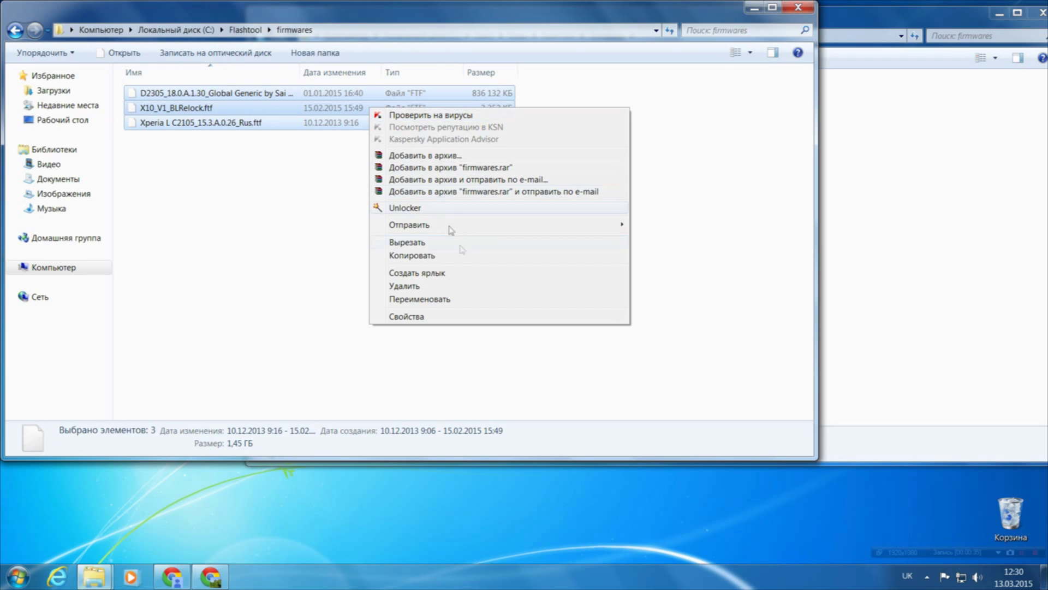
{"action": "left_click", "coordinate": [456, 243]}
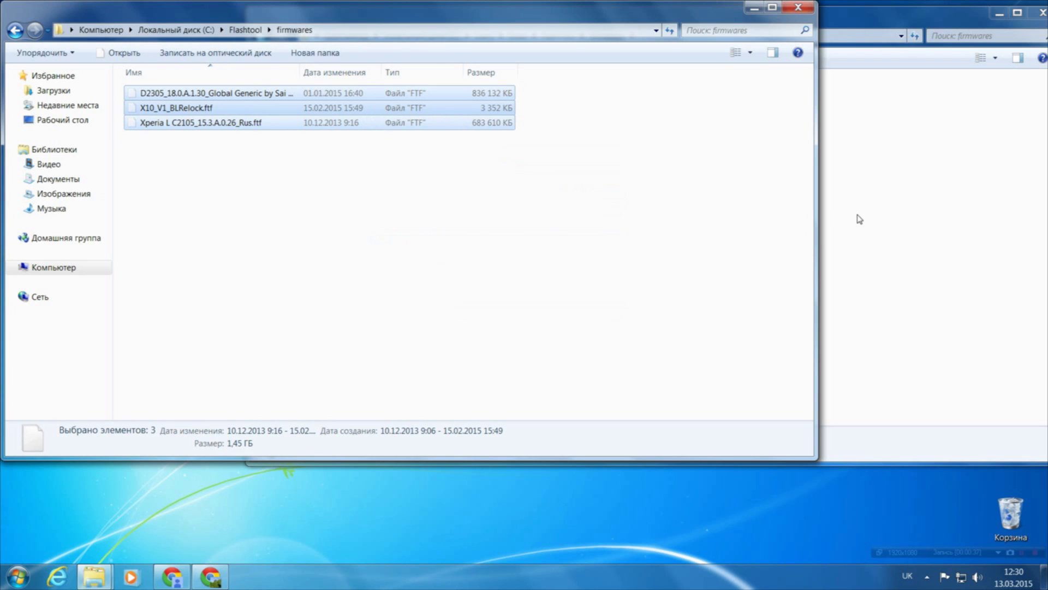
{"action": "left_click", "coordinate": [855, 219]}
{"action": "right_click", "coordinate": [804, 222]}
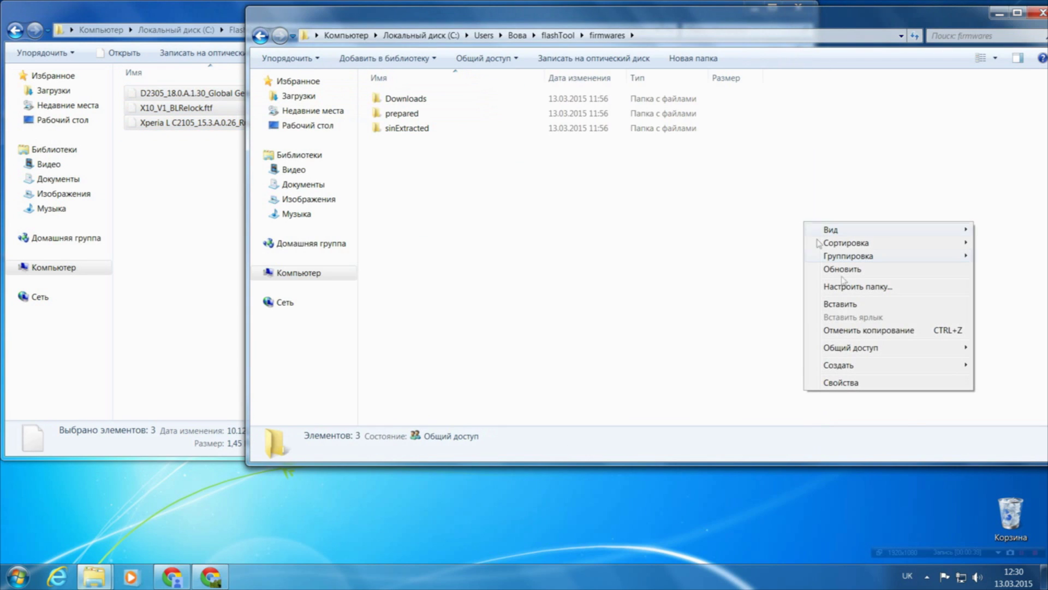
{"action": "left_click", "coordinate": [861, 309]}
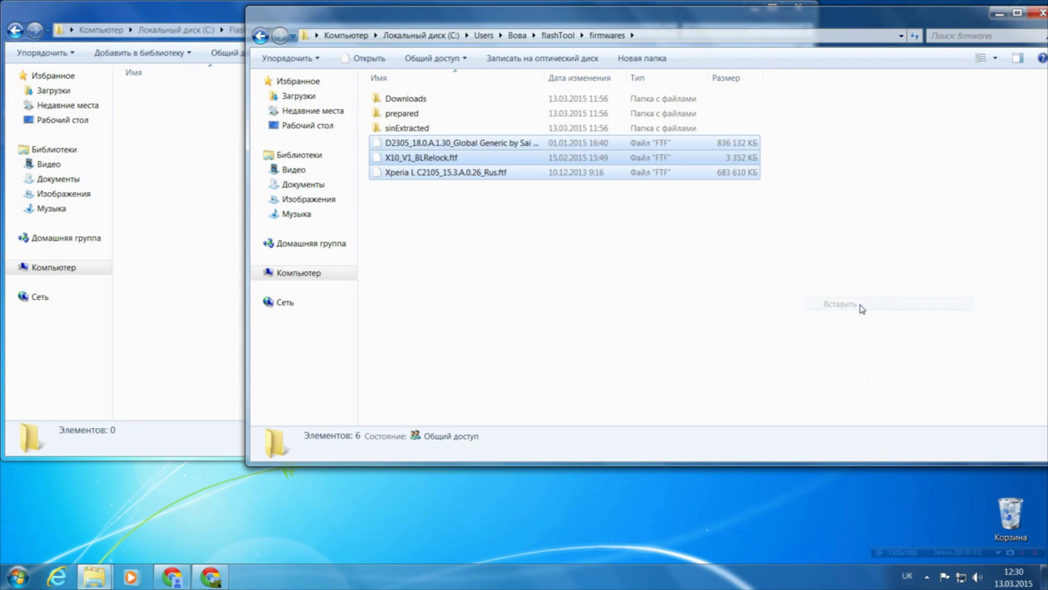
{"action": "left_click", "coordinate": [676, 319]}
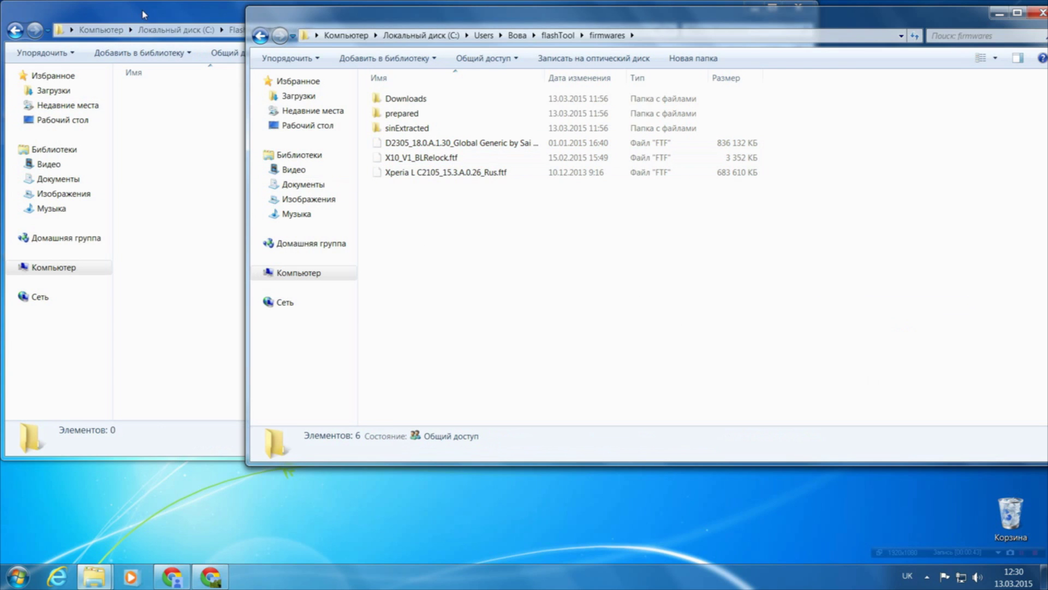
Permanently delete the emptied firmwares folder from C:\Flashtool and close both Explorer windows
{"action": "left_click", "coordinate": [147, 16]}
{"action": "left_click", "coordinate": [15, 30]}
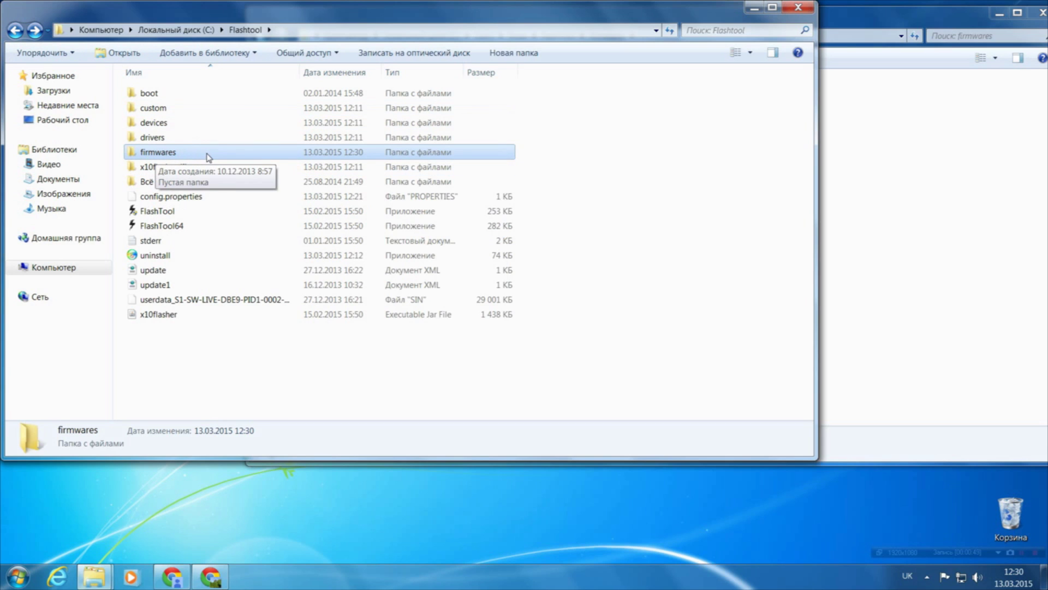
{"action": "key", "text": "shift+Delete"}
{"action": "key", "text": "Return"}
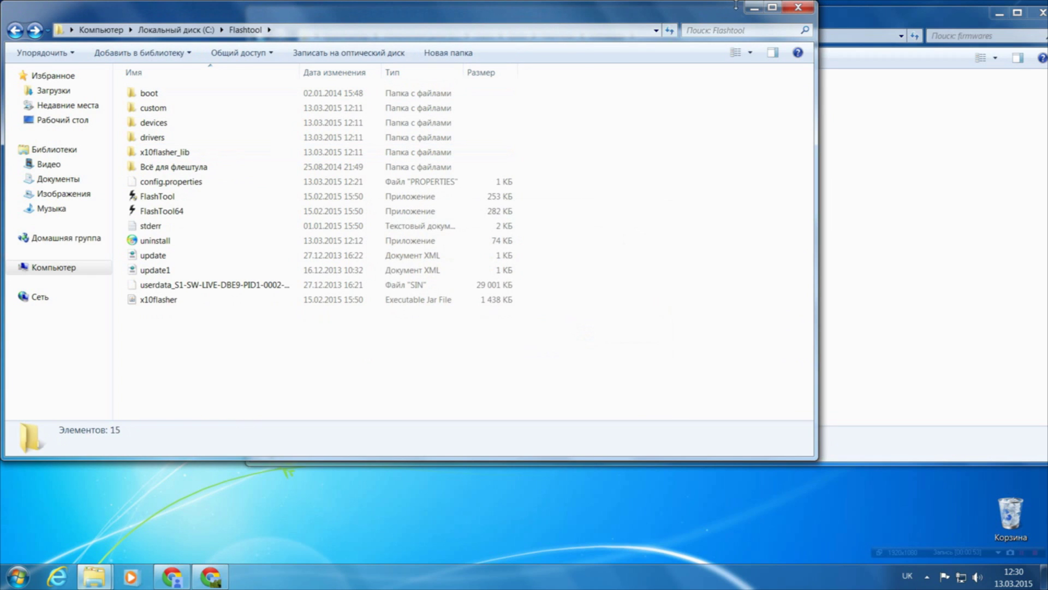
{"action": "left_click", "coordinate": [798, 8]}
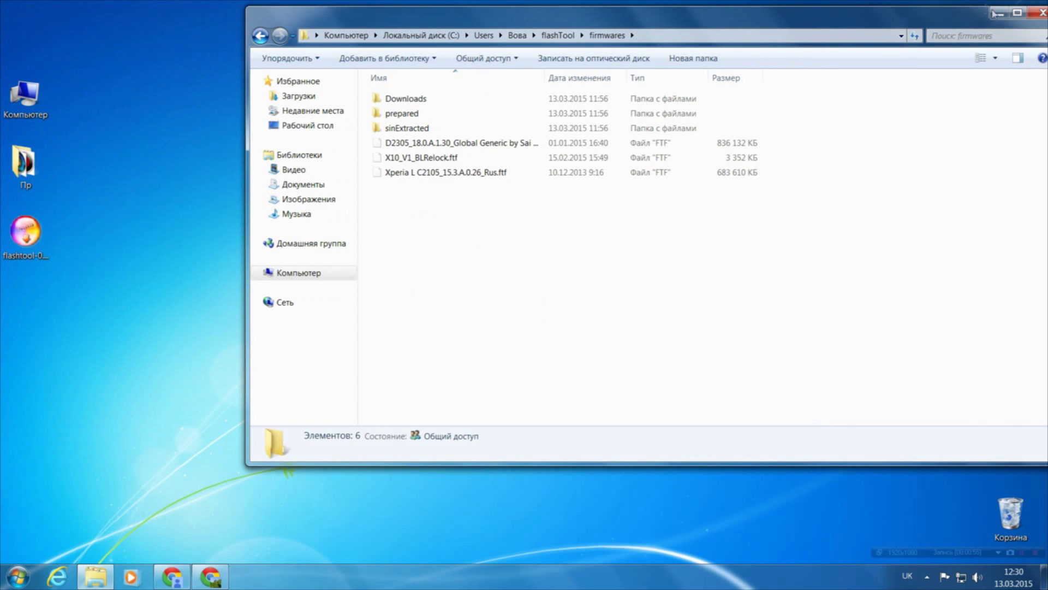
{"action": "left_click", "coordinate": [1039, 12]}
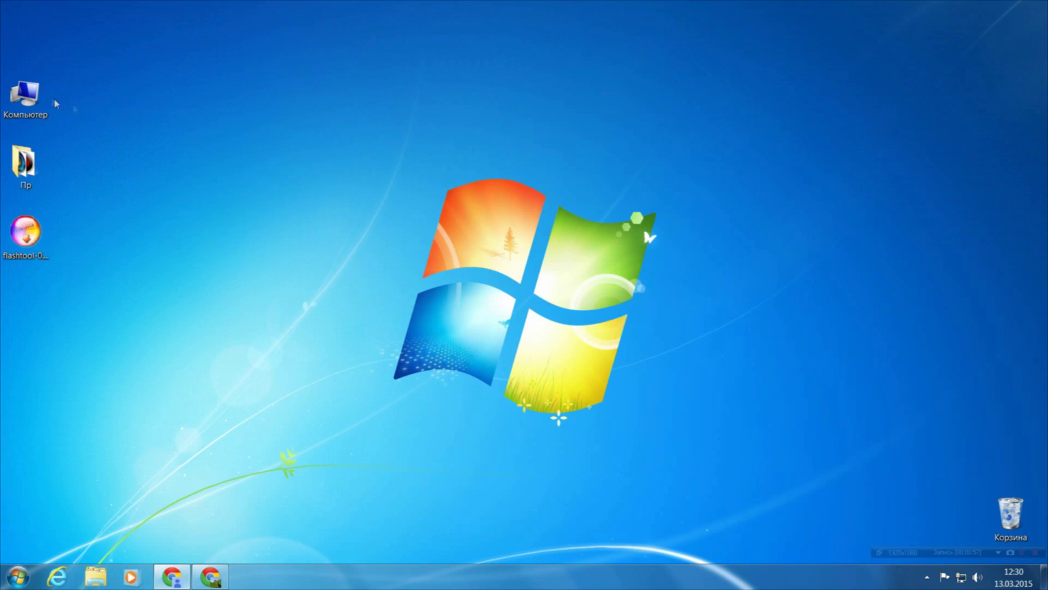
Launch the FlashTool application from the Flashtool folder on local disk C:
{"action": "double_click", "coordinate": [24, 97]}
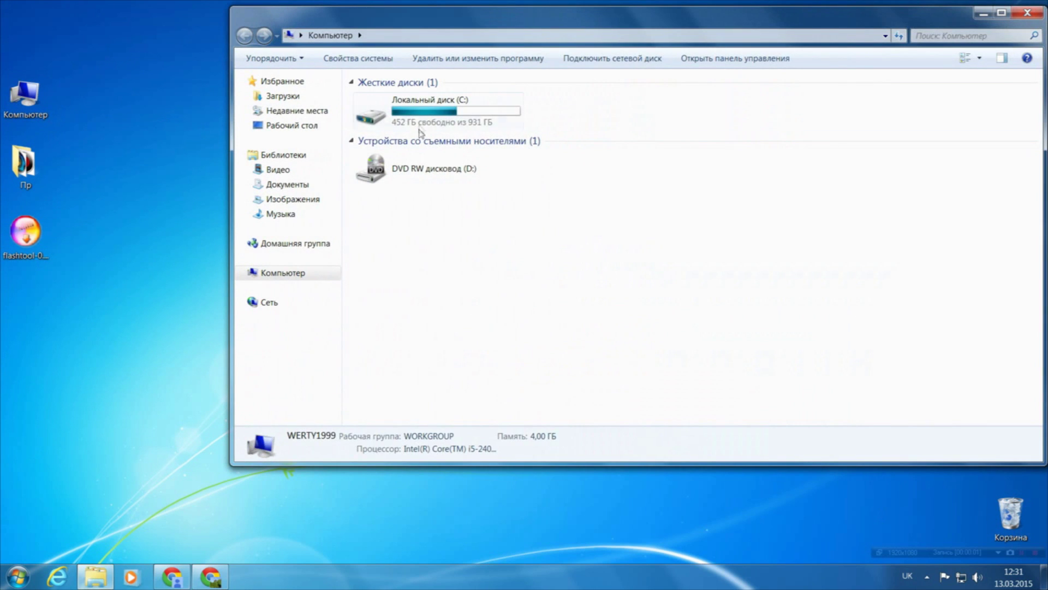
{"action": "double_click", "coordinate": [382, 116]}
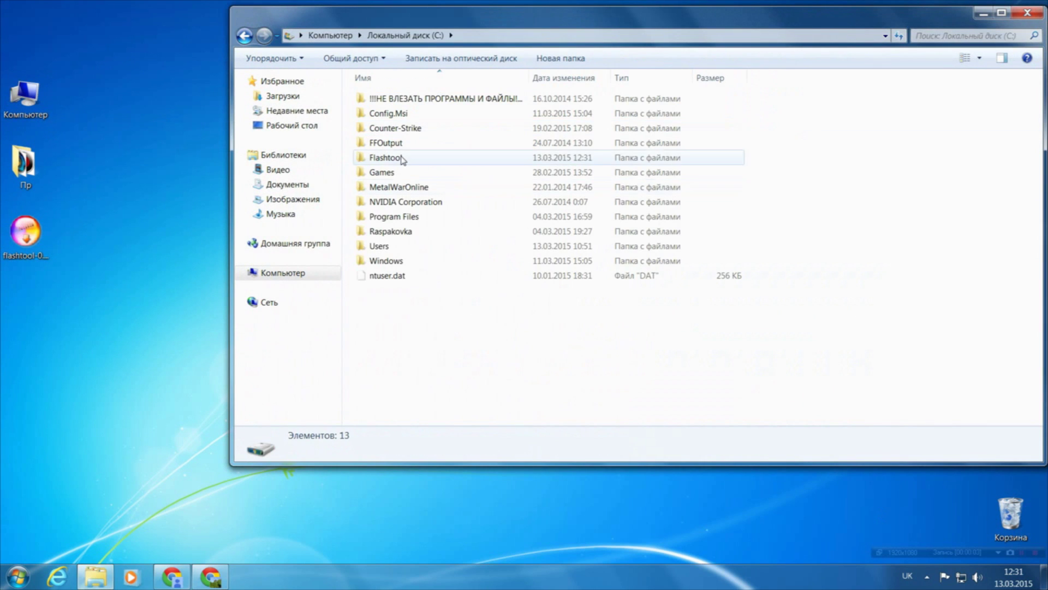
{"action": "double_click", "coordinate": [402, 159]}
{"action": "left_click", "coordinate": [401, 202]}
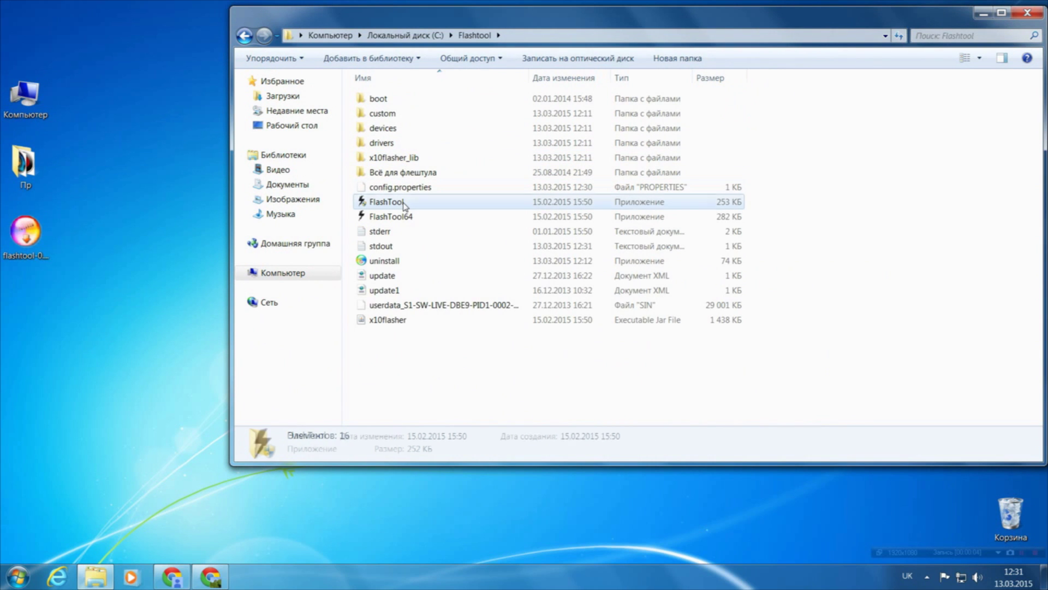
{"action": "right_click", "coordinate": [404, 203]}
{"action": "left_click", "coordinate": [459, 228]}
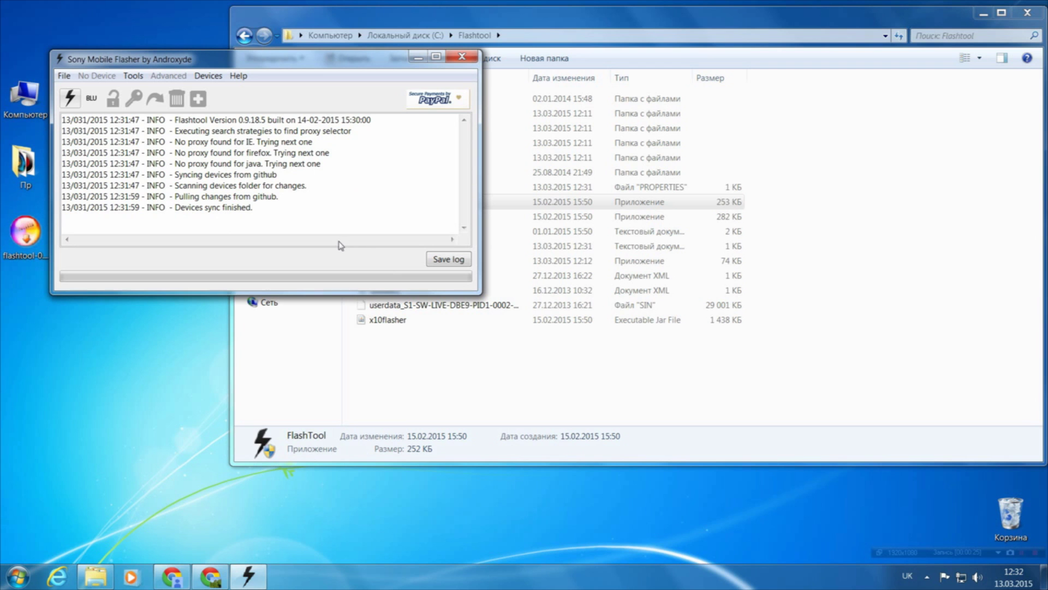
Close the Flashtool Explorer window and reposition the Sony Mobile Flasher window on the desktop
{"action": "left_click_drag", "start_coordinate": [312, 59], "coordinate": [381, 63]}
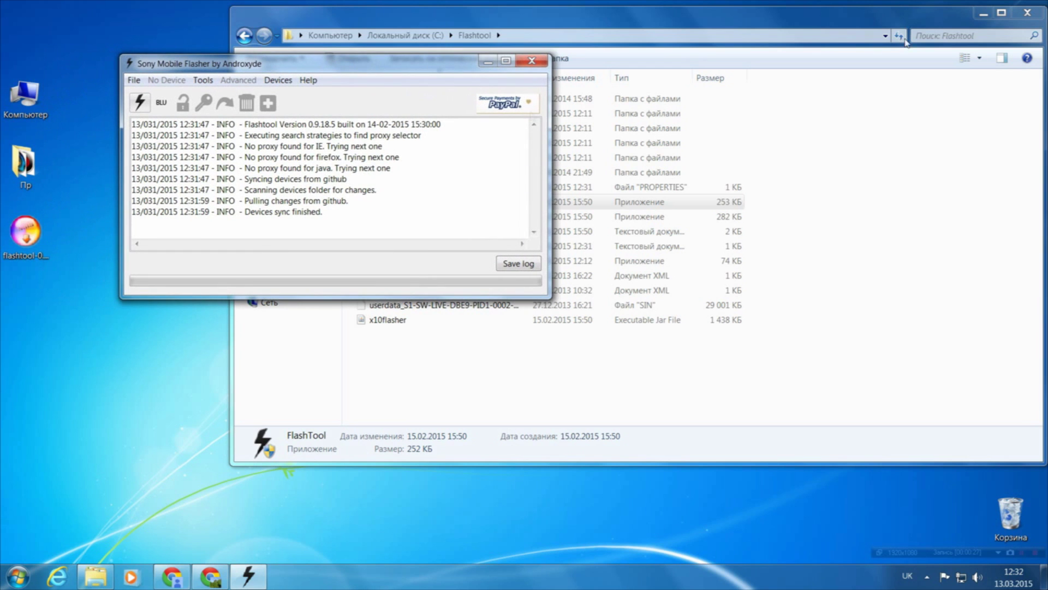
{"action": "left_click", "coordinate": [1034, 9]}
{"action": "left_click_drag", "start_coordinate": [396, 67], "coordinate": [464, 51]}
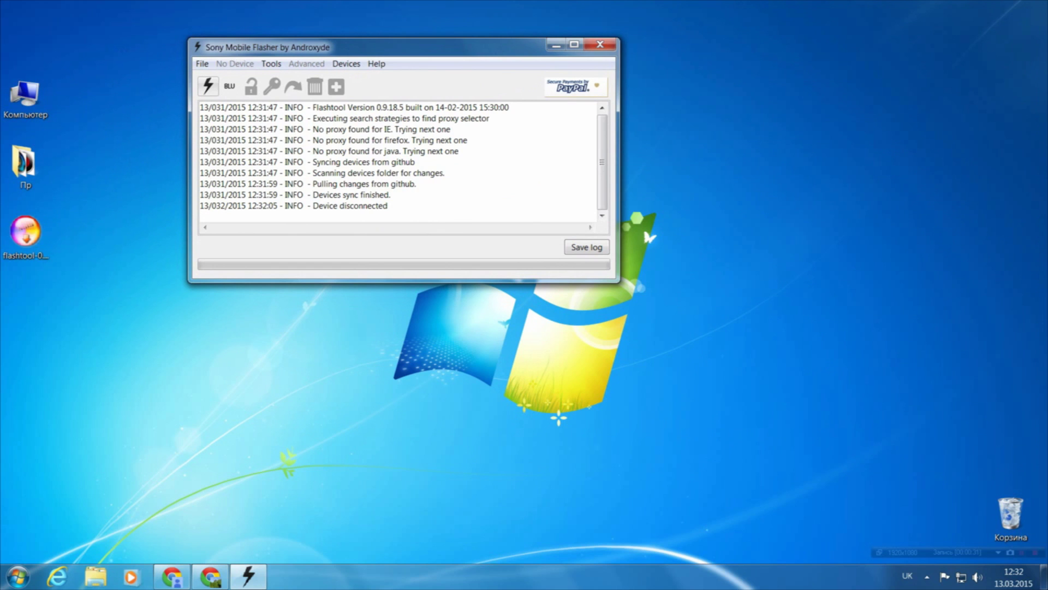